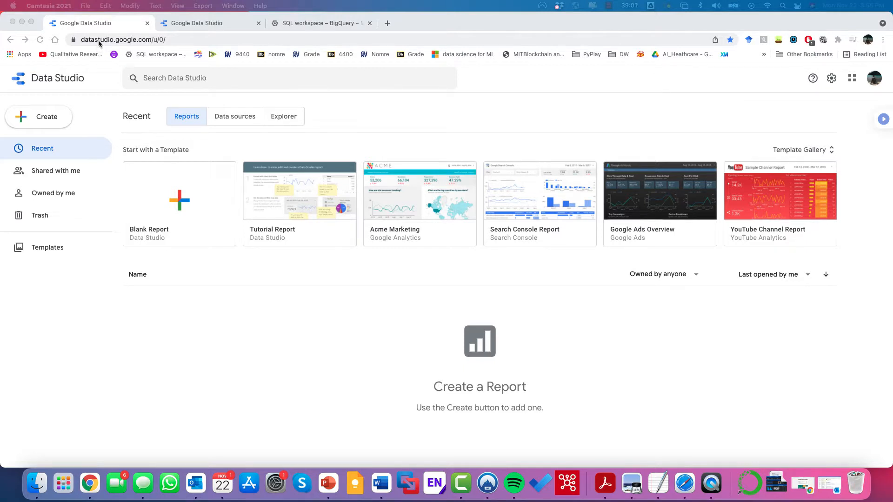
- Preview the Tutorial Report and Acme Marketing templates, and return to the Data Studio home page
click(286, 188)
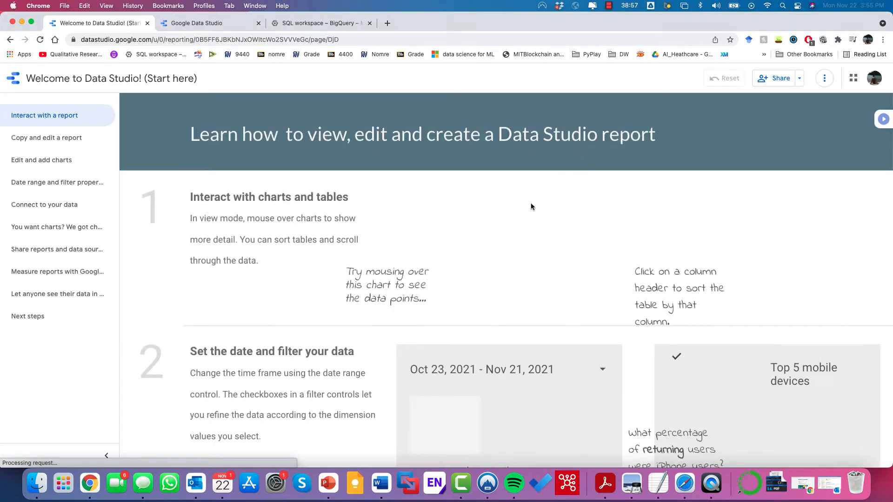
scroll(531, 203, down, 5)
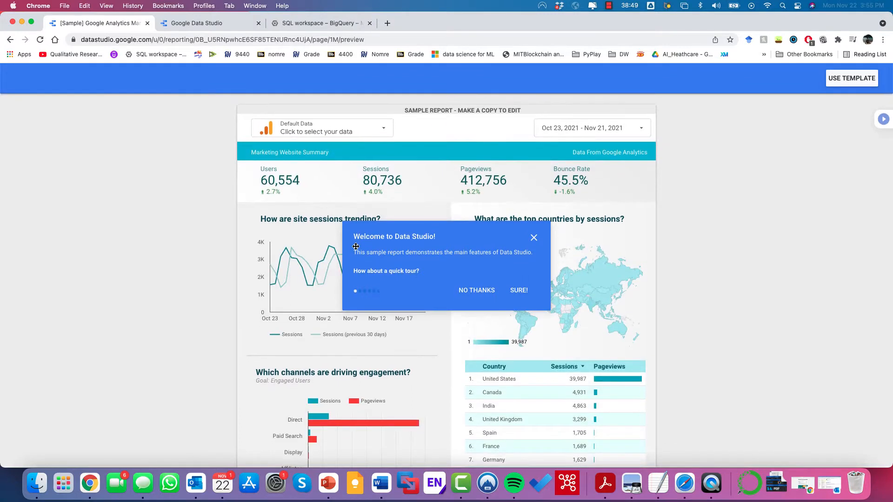
scroll(356, 246, left, 5)
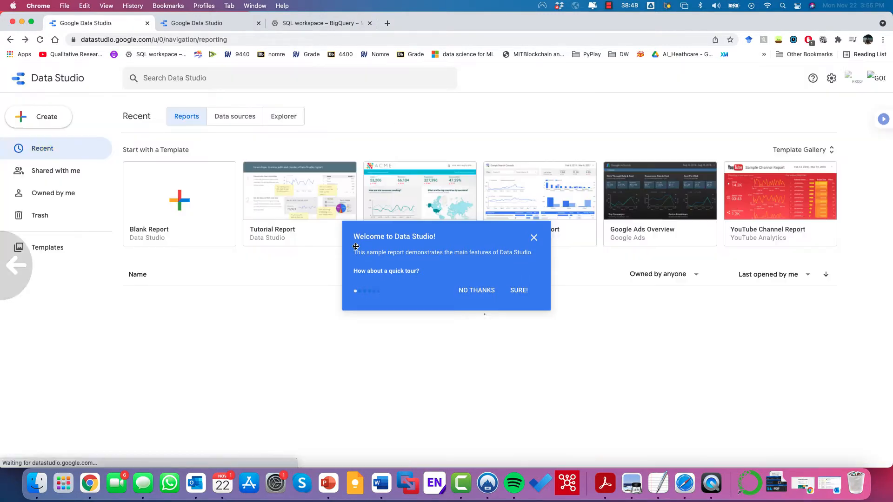
- Search the web for "datastudio", open Google Data Studio Overview, and switch to the other Google account
double_click(95, 40)
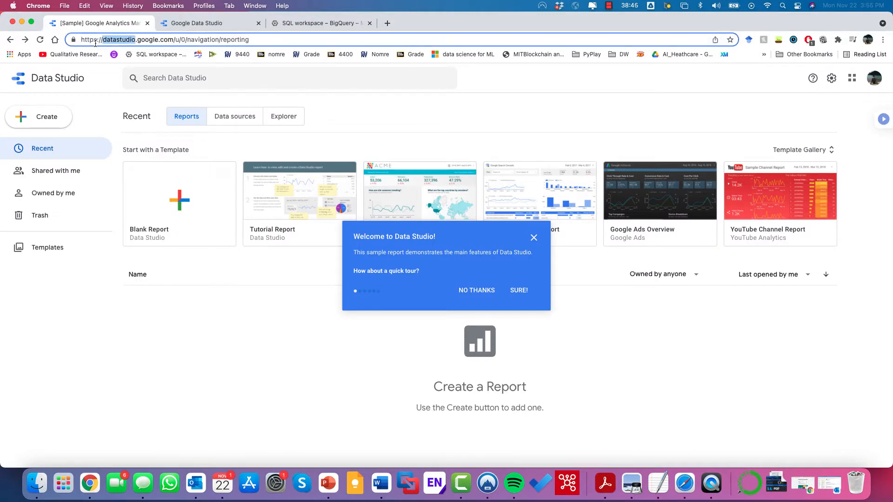
triple_click(117, 39)
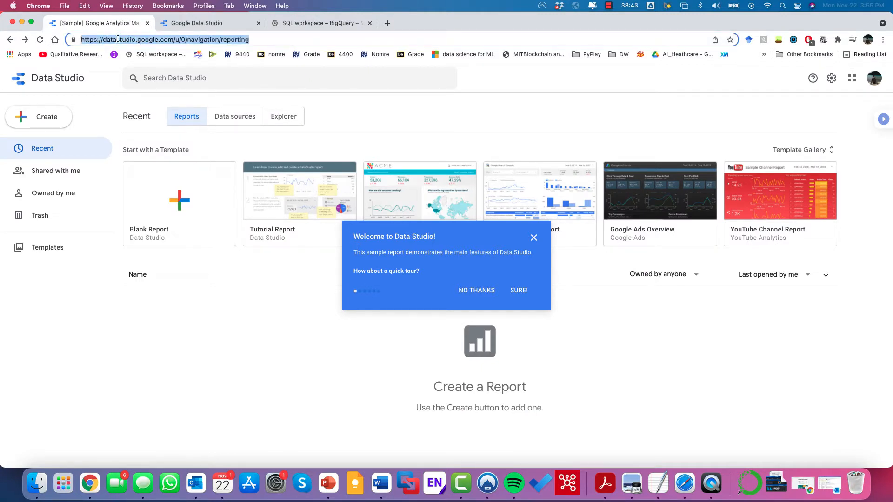
text(datastudio)
key(Return)
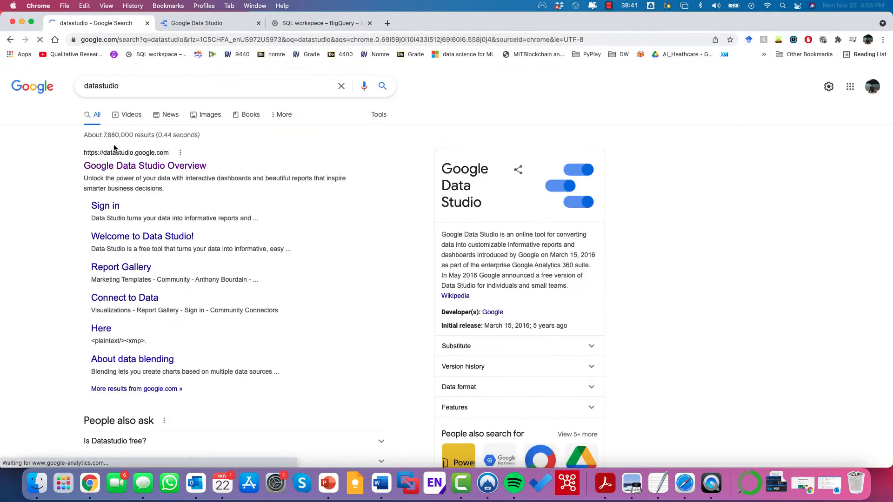
click(121, 165)
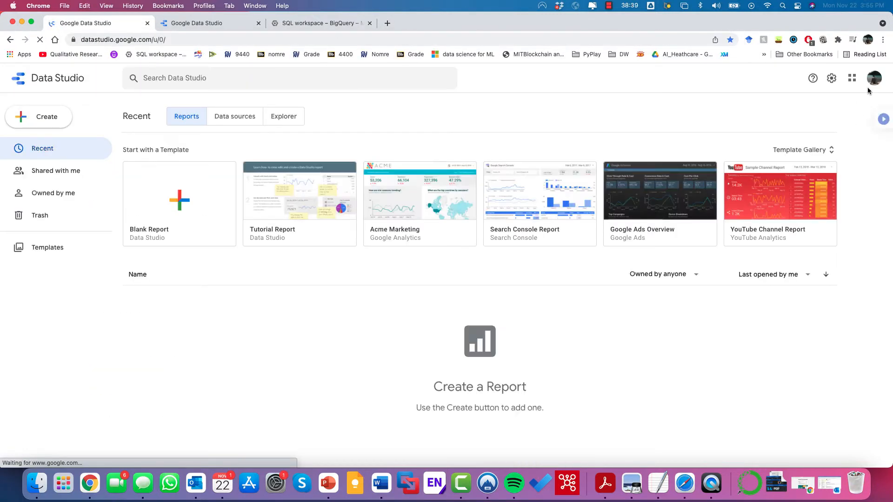
click(872, 82)
click(751, 131)
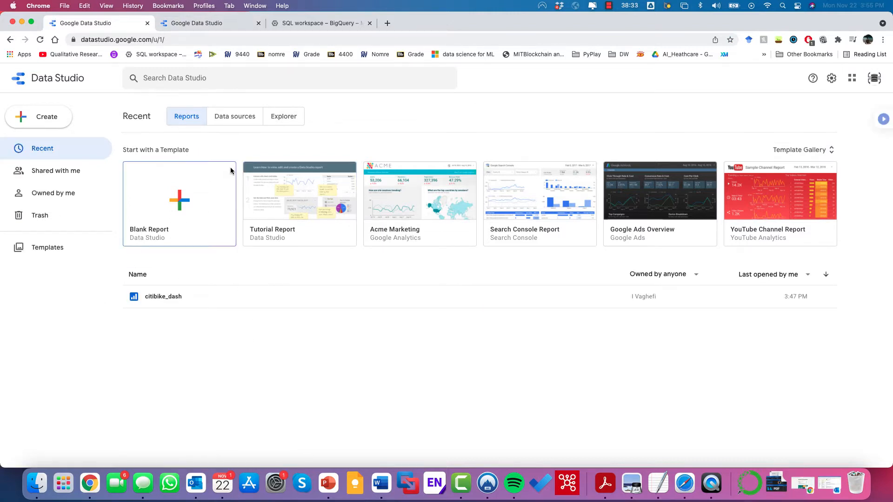
- Switch to BigQuery and examine the schema and preview rows of the citibike_trips table across all its columns
click(310, 26)
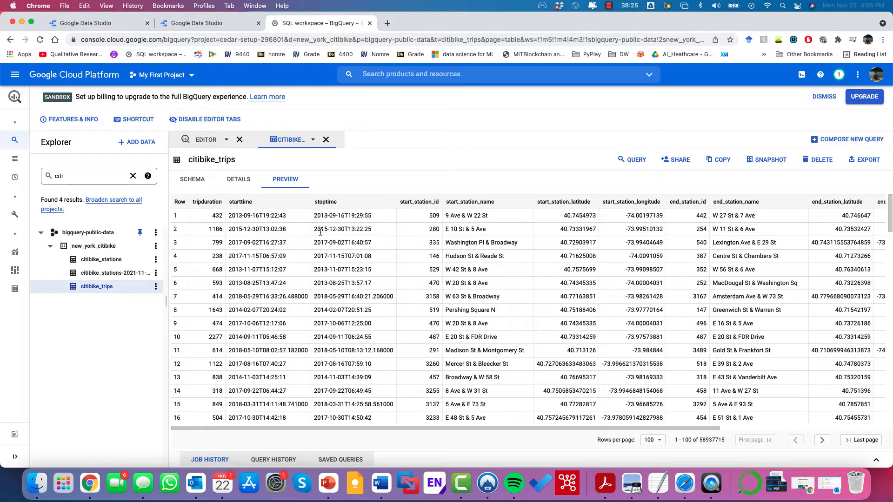
click(197, 186)
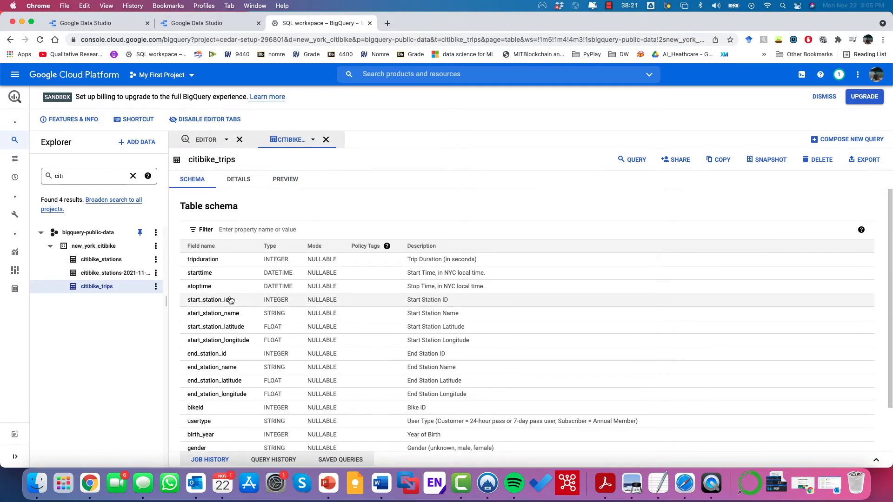
scroll(231, 299, down, 3)
click(279, 183)
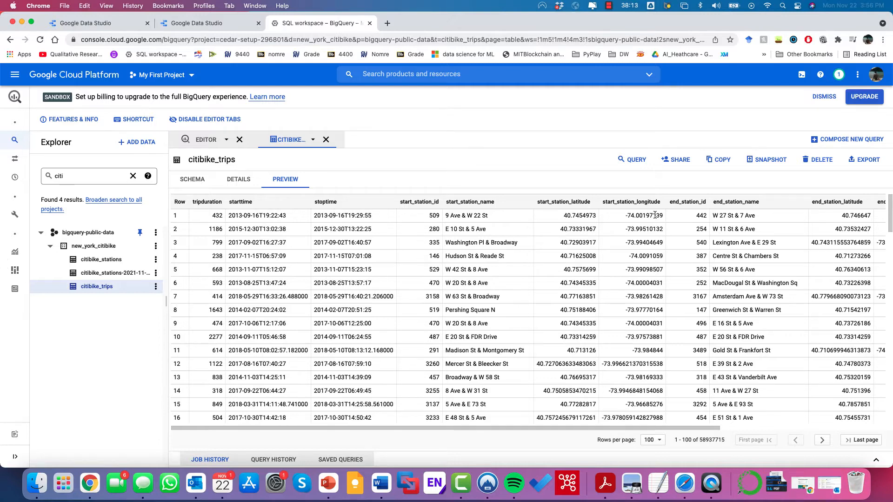
scroll(655, 215, right, 10)
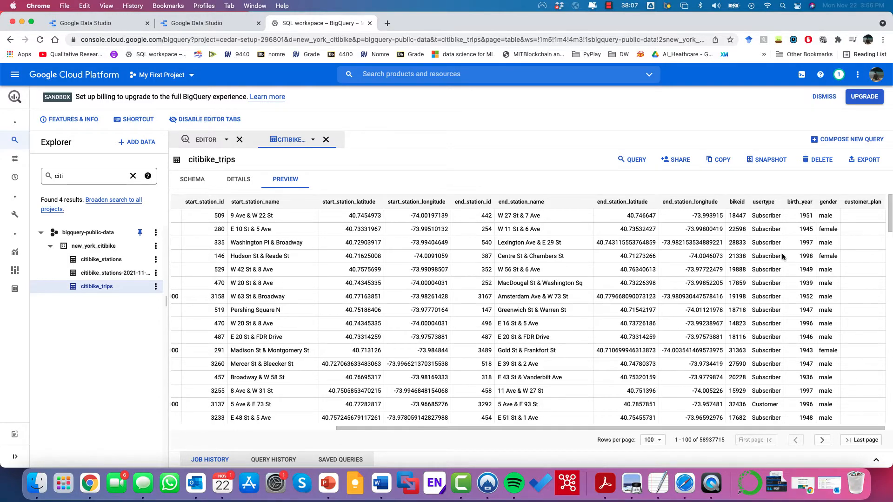
scroll(785, 256, left, 10)
scroll(783, 256, down, 20)
scroll(783, 257, down, 3)
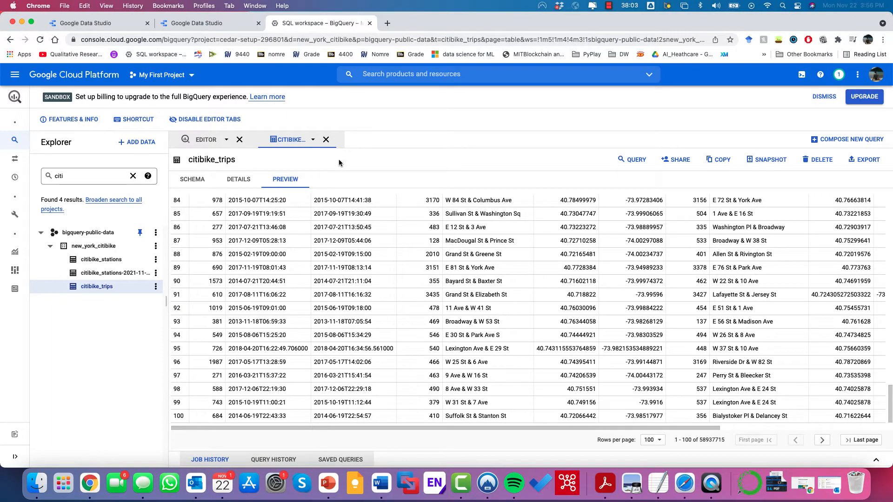
- Switch to the Word document and read the Citi Bike Dashboard example and the list of three required data sets
key(ctrl+Right)
scroll(343, 178, up, 20)
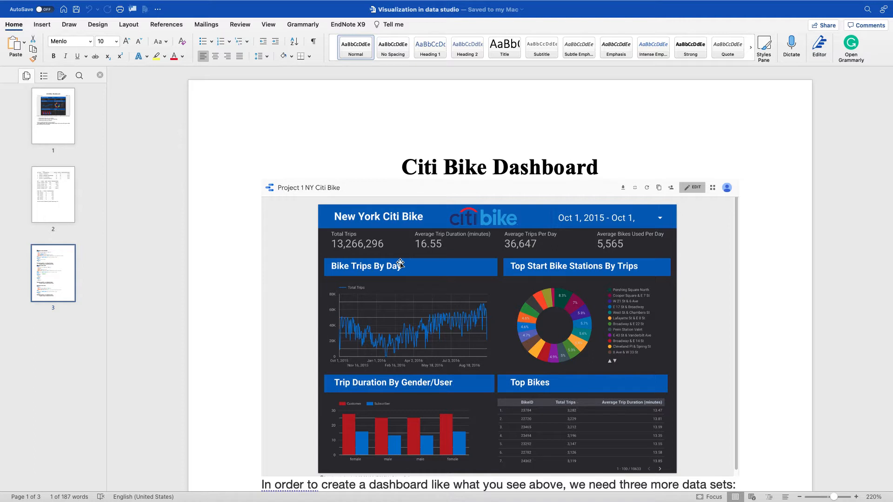
scroll(400, 264, down, 2)
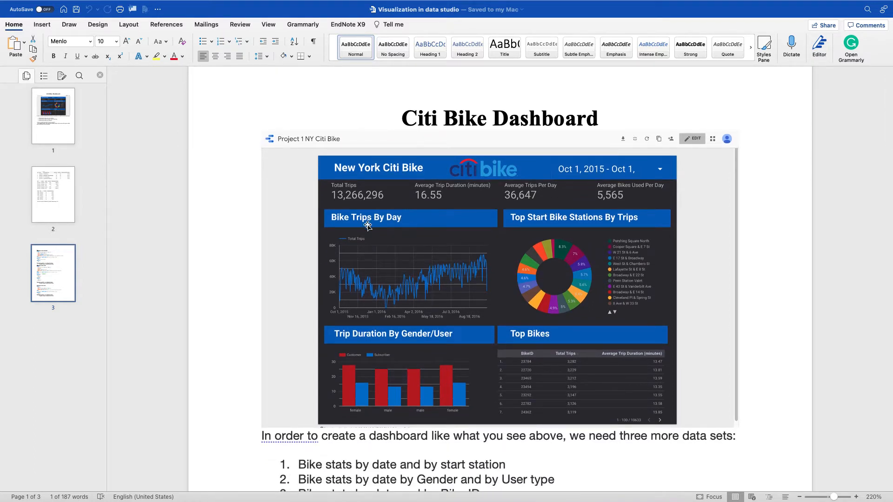
scroll(368, 226, down, 1)
scroll(367, 226, down, 1)
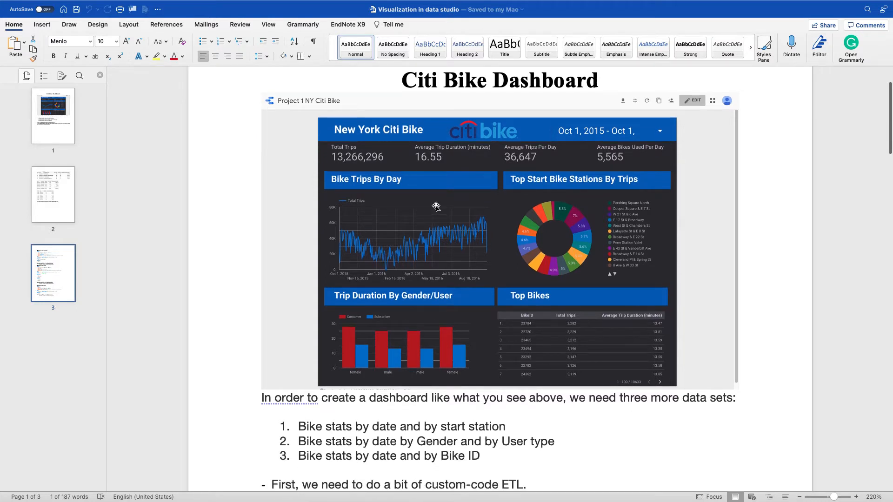
scroll(353, 380, down, 3)
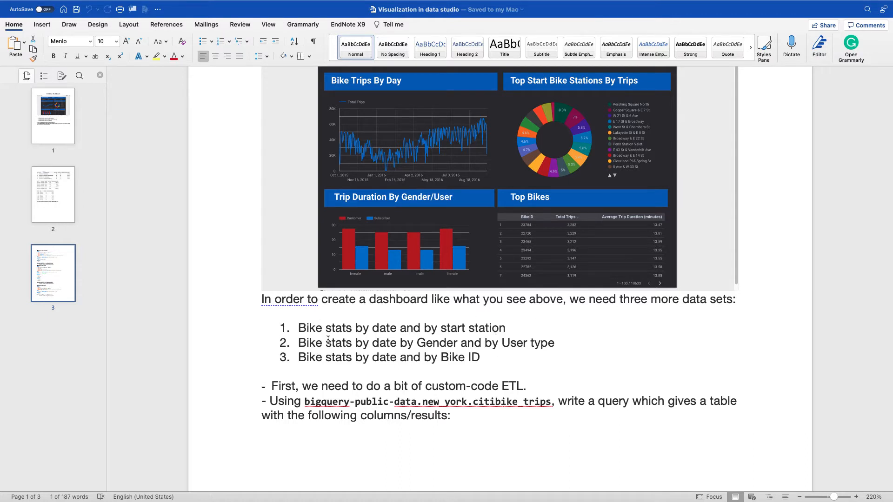
drag(298, 328, 496, 322)
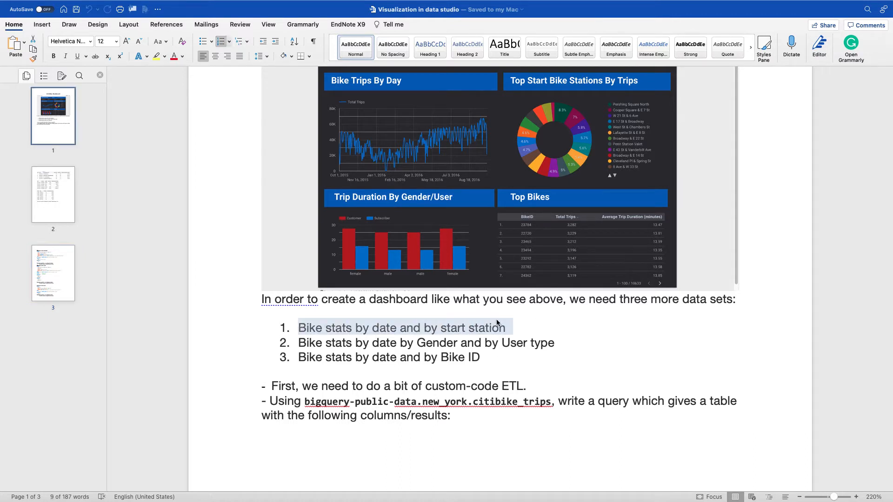
click(536, 322)
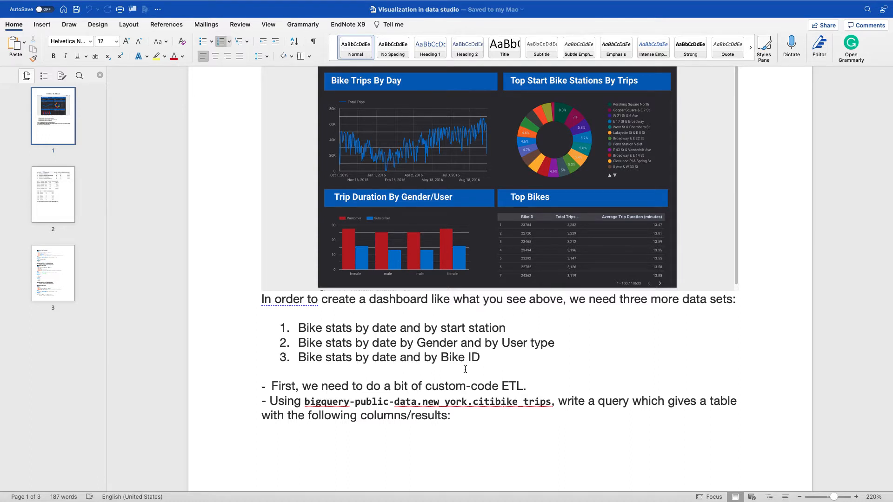
scroll(465, 369, down, 3)
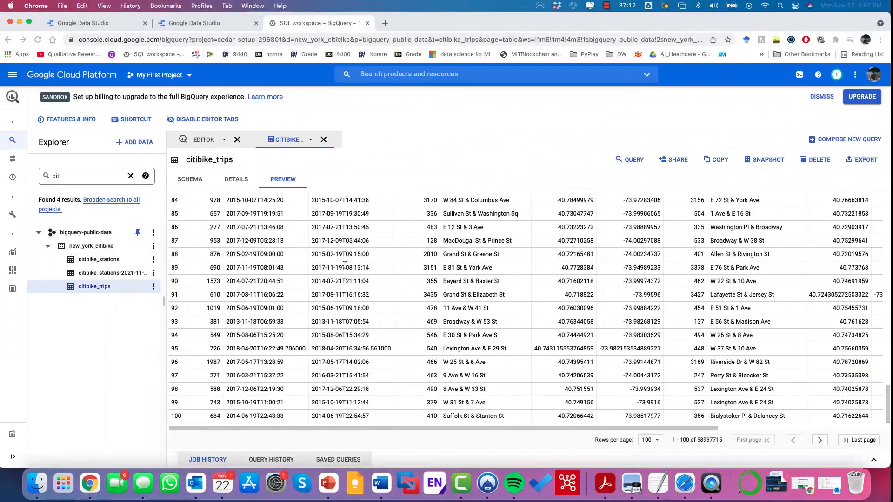
- Open a new BigQuery query on citibike_trips and replace its text with Word's CitiBike_by_date_startstation query, from SELECT through GROUP BY date, start_station_name
click(631, 159)
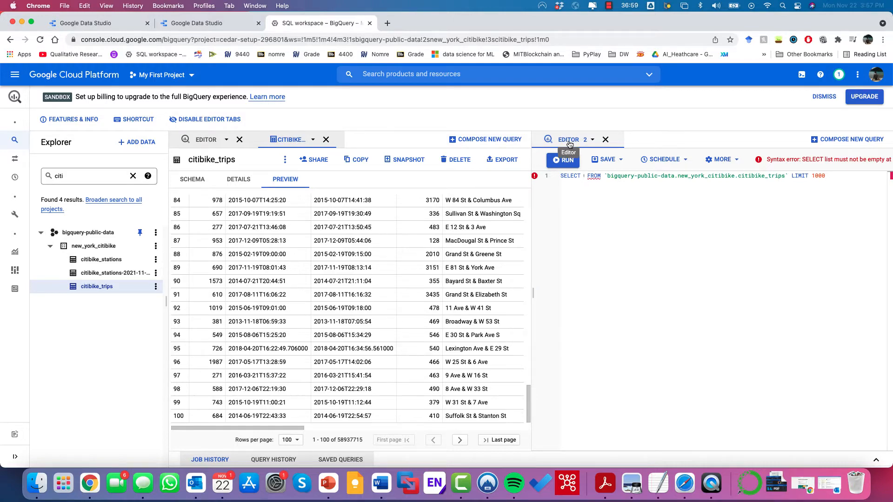
key(ctrl+Right)
scroll(493, 389, down, 20)
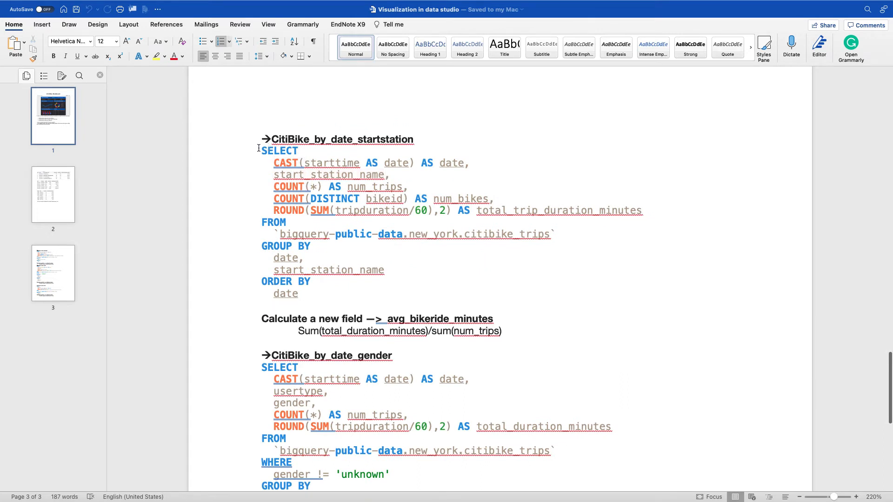
drag(258, 148, 394, 269)
key(ctrl+Left)
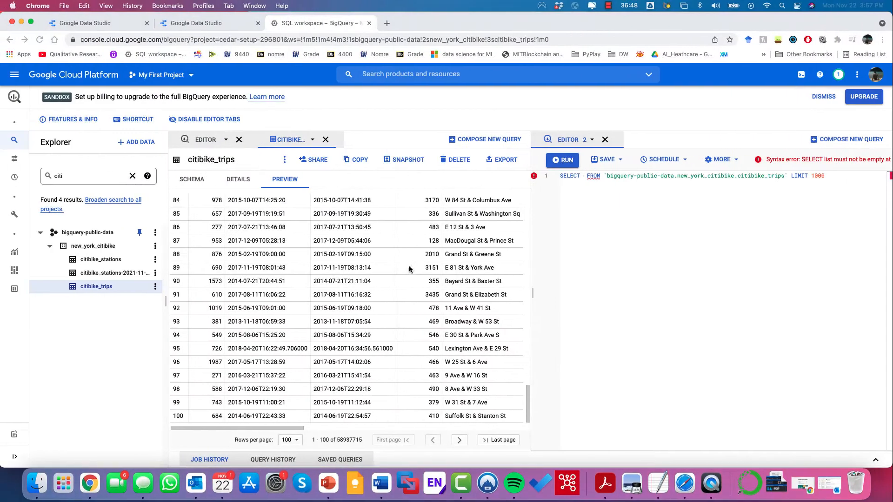
click(645, 223)
key(ctrl+a)
text(SELECT   CAST(starttime AS date) AS date,   start_station_name,   COUNT(*) AS num_trips,   COUNT(DISTINCT bikeid) AS num_bikes,   ROUND(SUM(tripduration/60),2) AS total_trip_duration_minutes FROM   `bigquery-public-data.new_york_citibike.citibike_trips` GROUP BY   date,   start_station_name)
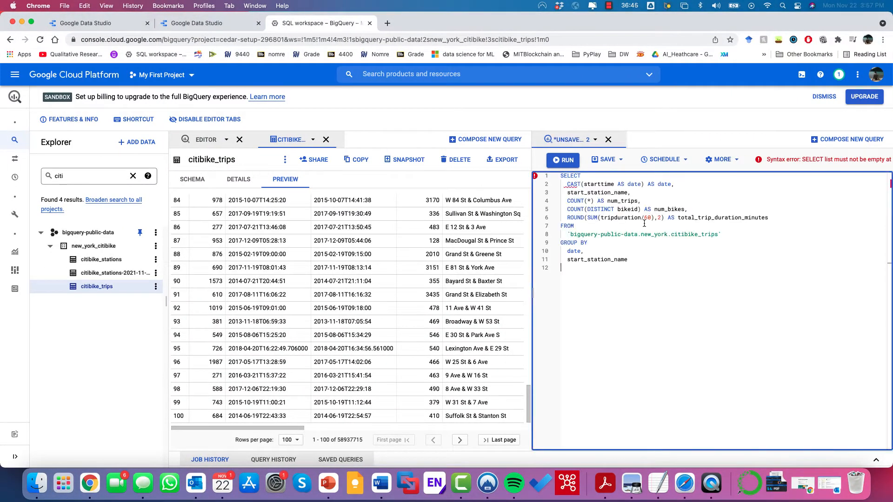
- Run the start station query and display its results table
click(562, 160)
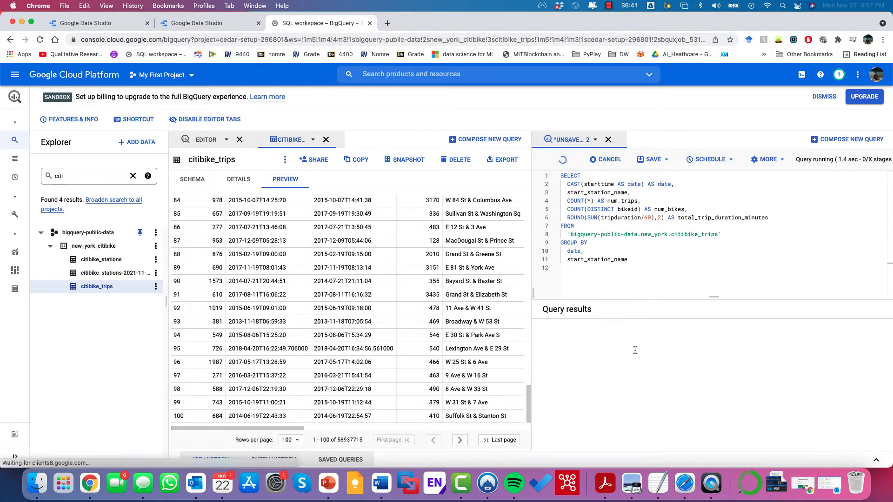
scroll(634, 350, down, 2)
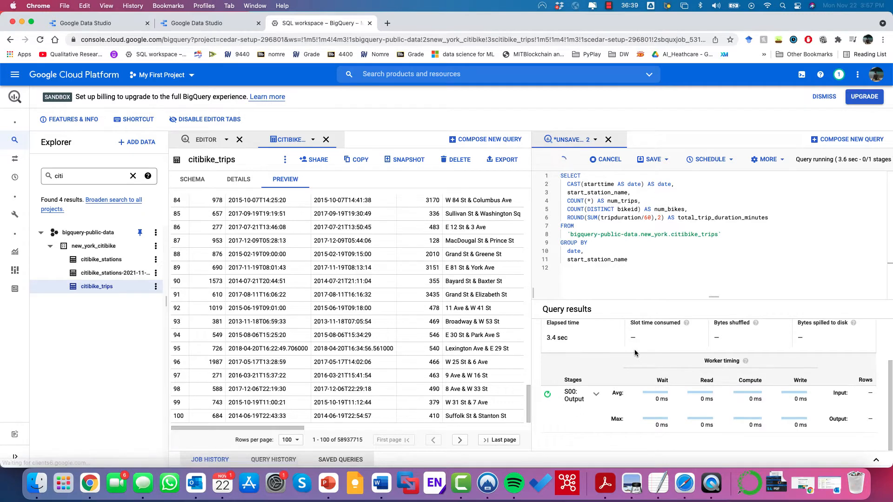
scroll(666, 343, up, 2)
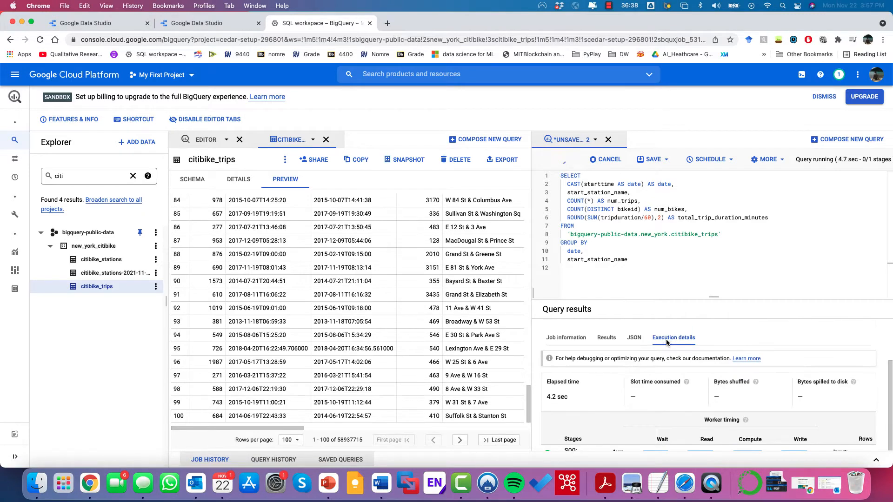
click(566, 338)
click(607, 338)
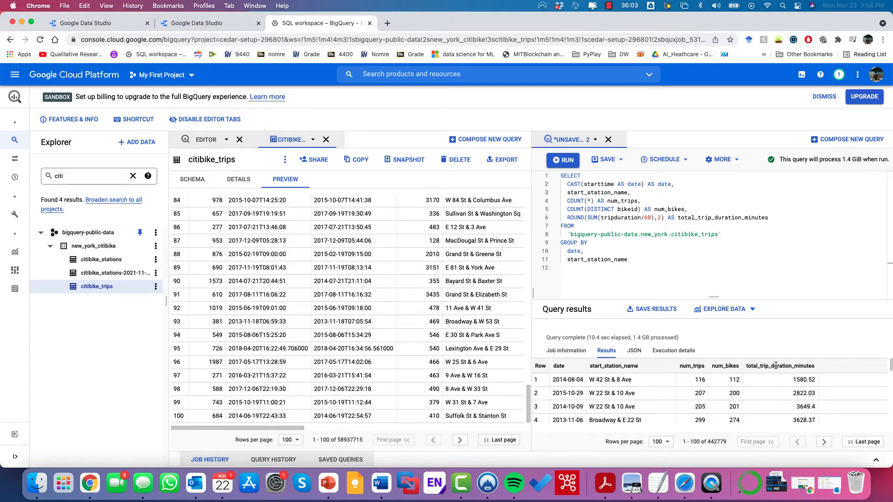
- Copy the CitiBike_by_date_gender query from the Word document, from SELECT through its GROUP BY fields, leaving out ORDER BY
click(643, 218)
click(722, 206)
key(super+a)
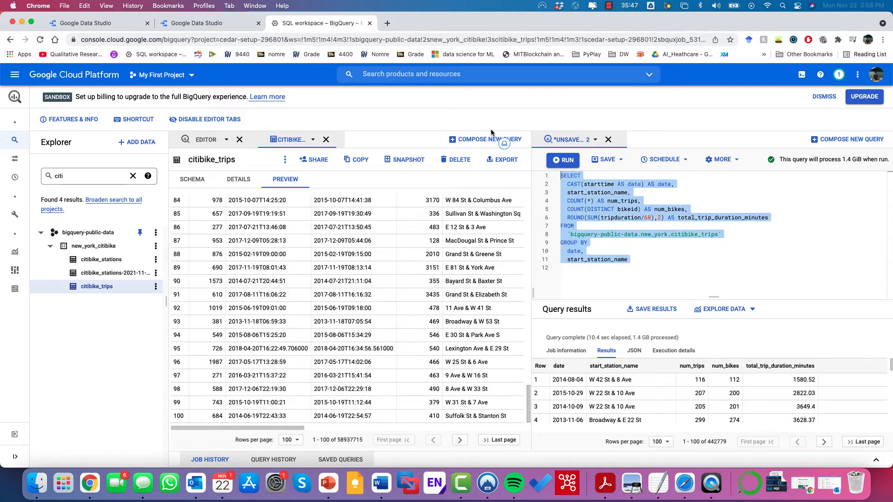
key(ctrl+Right)
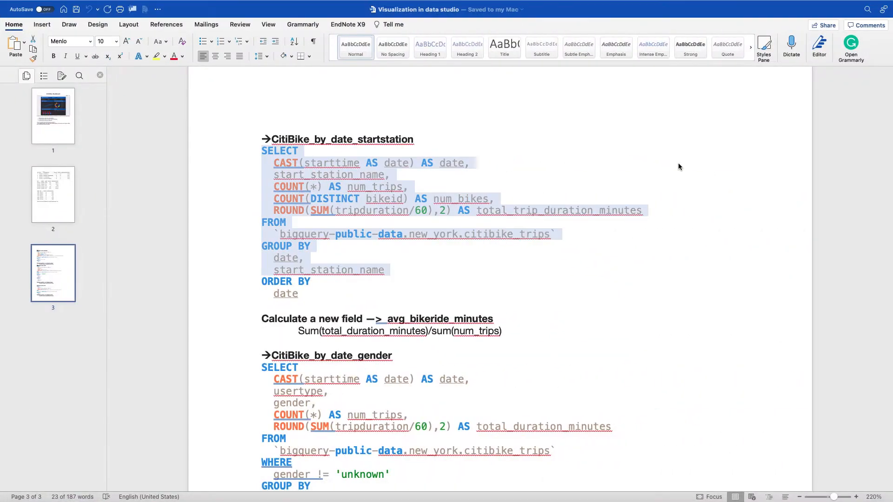
scroll(263, 245, down, 4)
scroll(264, 245, down, 1)
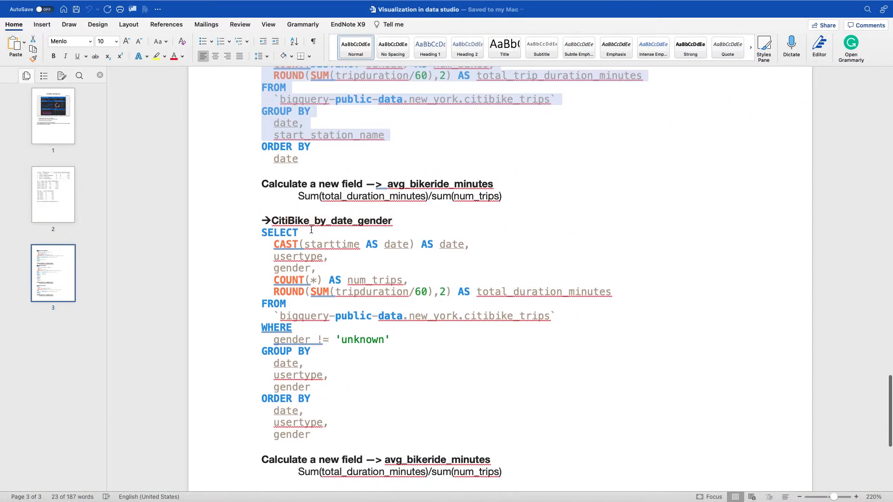
drag(263, 232, 317, 383)
key(super+c)
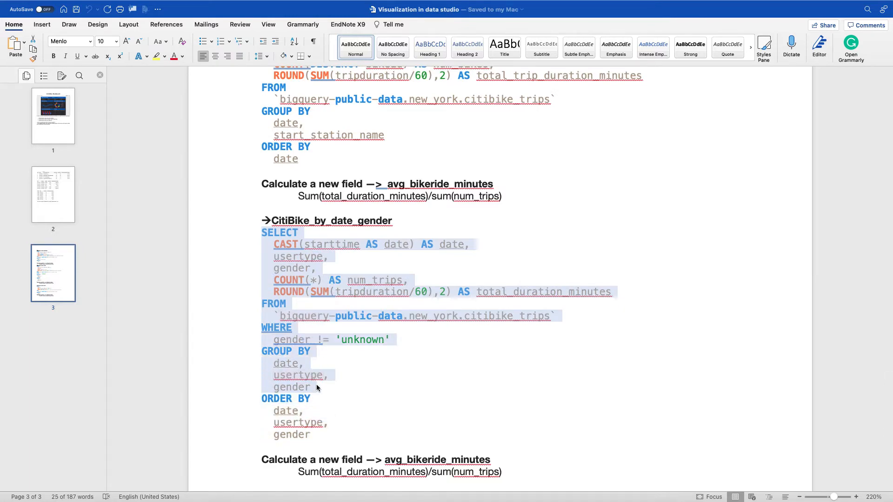
- Replace the whole BigQuery editor query with the copied CitiBike_by_date_gender query and check the table preview's usertype and gender columns
key(ctrl+Left)
click(609, 252)
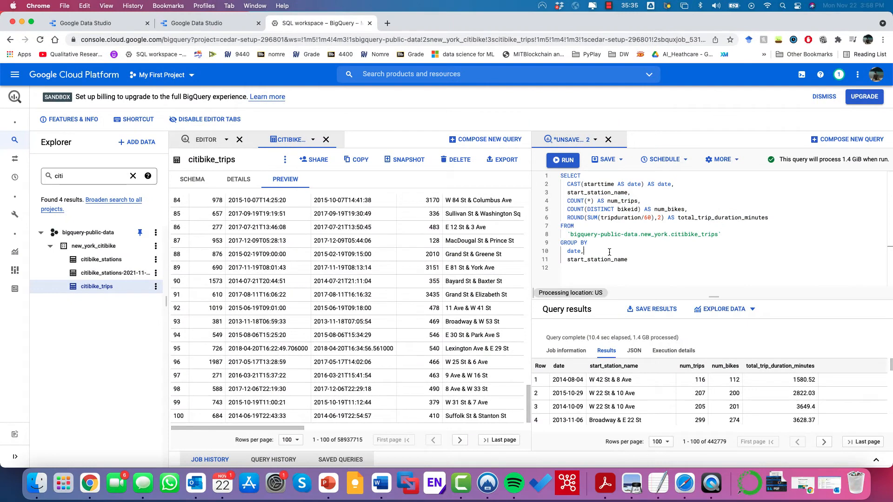
key(super+a)
key(super+v)
scroll(605, 238, up, 1)
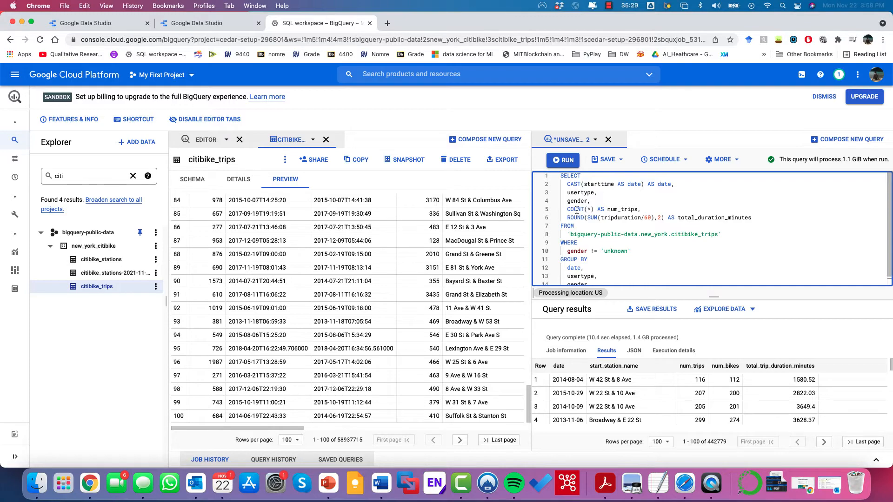
scroll(429, 236, right, 10)
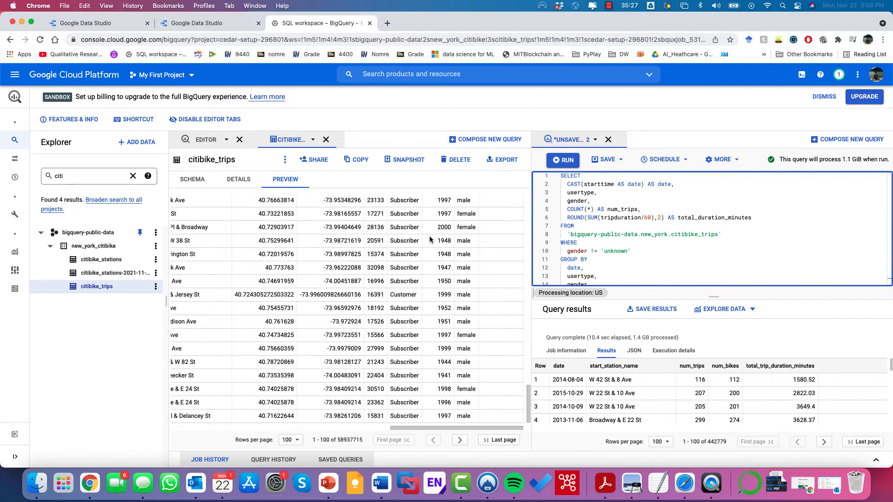
- Run the CitiBike_by_date_gender query and compare its results with the usertype and gender columns in the citibike_trips preview
scroll(429, 236, up, 15)
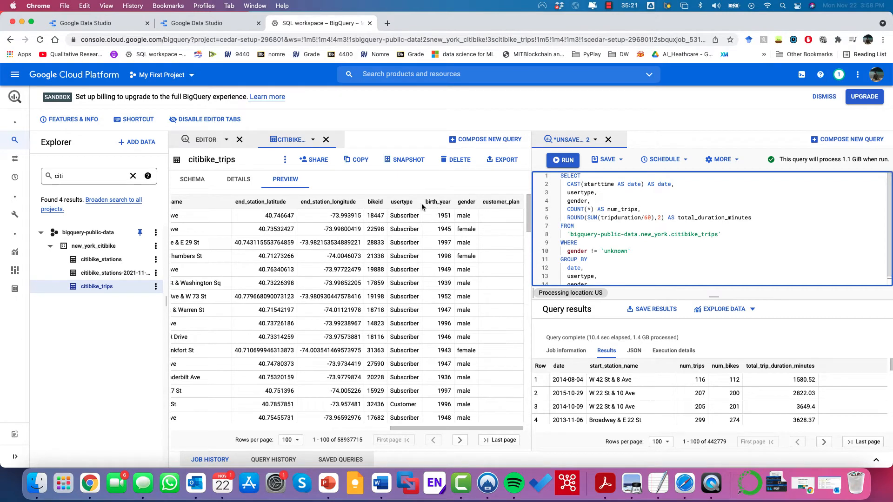
click(560, 162)
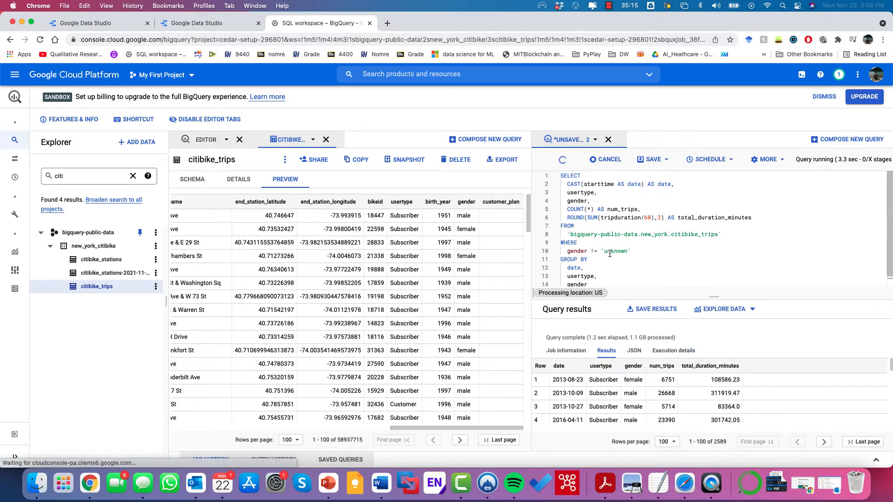
scroll(372, 265, down, 5)
scroll(372, 265, down, 10)
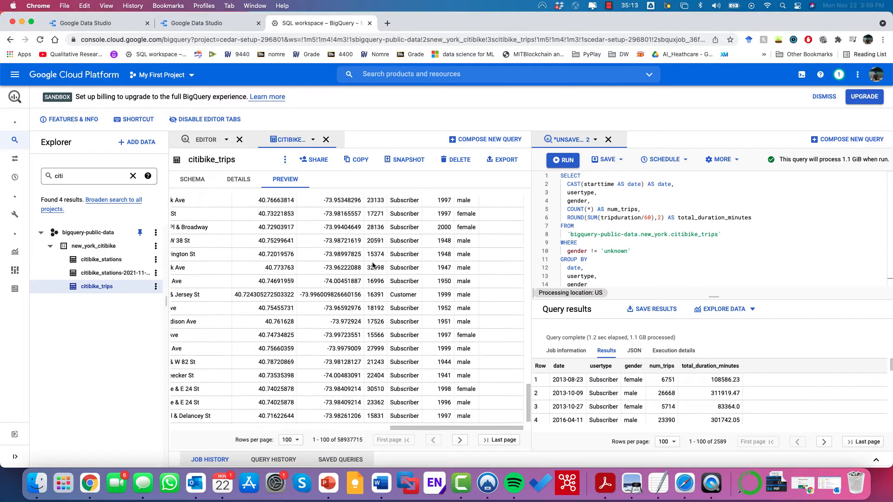
scroll(373, 265, up, 15)
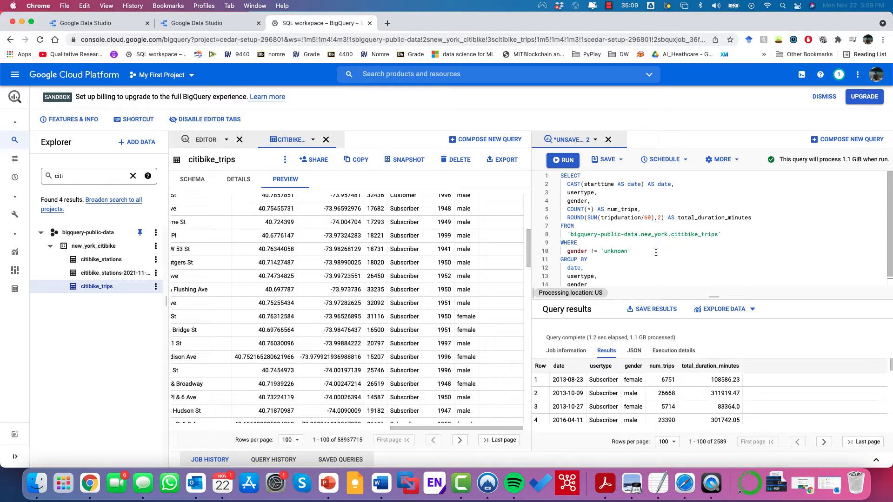
- Paste the CitiBike_by_date_gender query over the whole editor text, keeping the gender != 'unknown' condition, and rerun it
drag(656, 253, 564, 252)
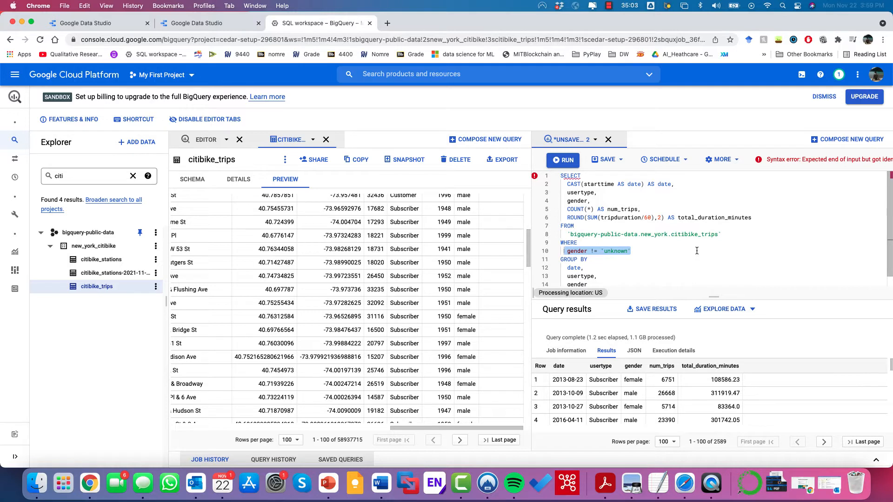
key(super+a)
key(super+v)
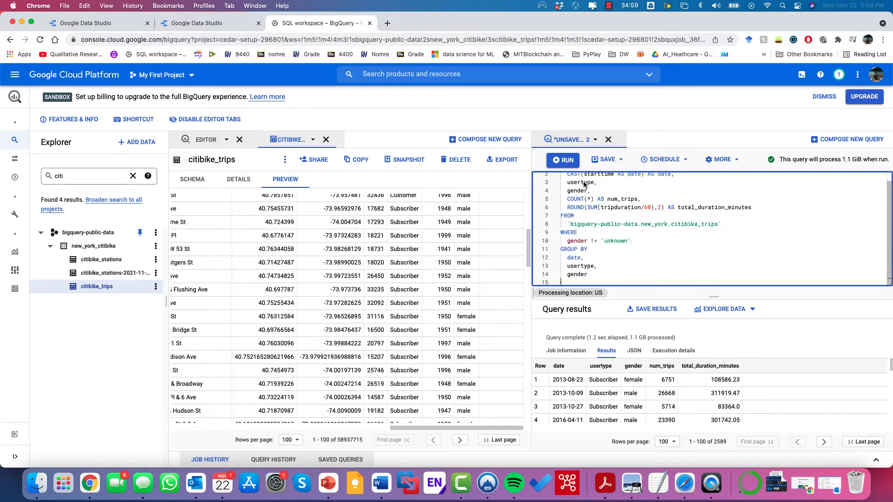
key(super+Return)
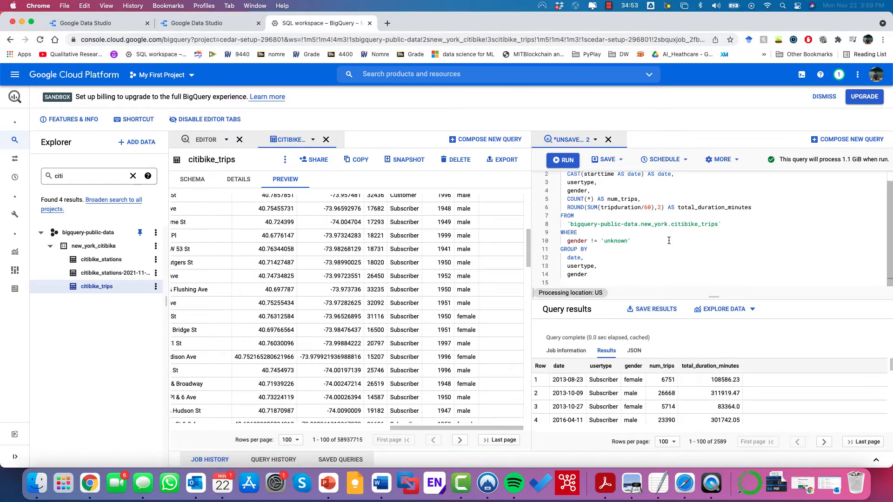
- Copy the CitiBike_by_date_bikeId query from the Word document, from SELECT through GROUP BY date, bikeid
key(ctrl+Right)
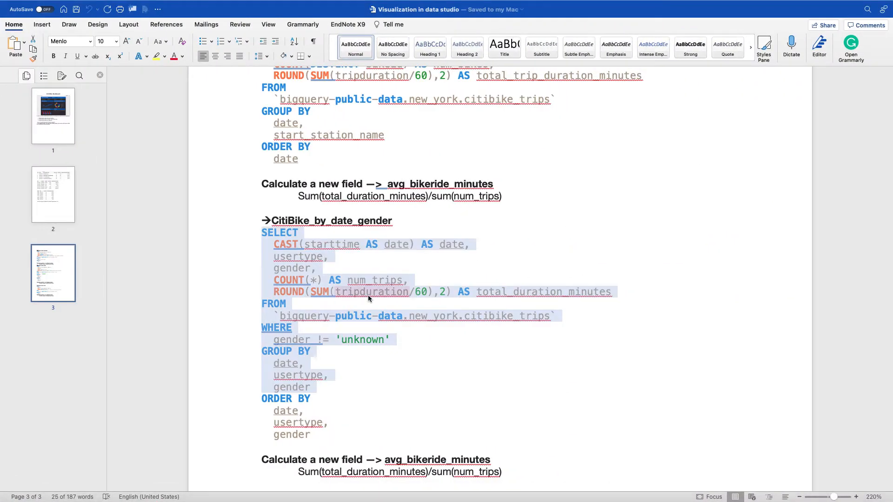
scroll(368, 295, down, 10)
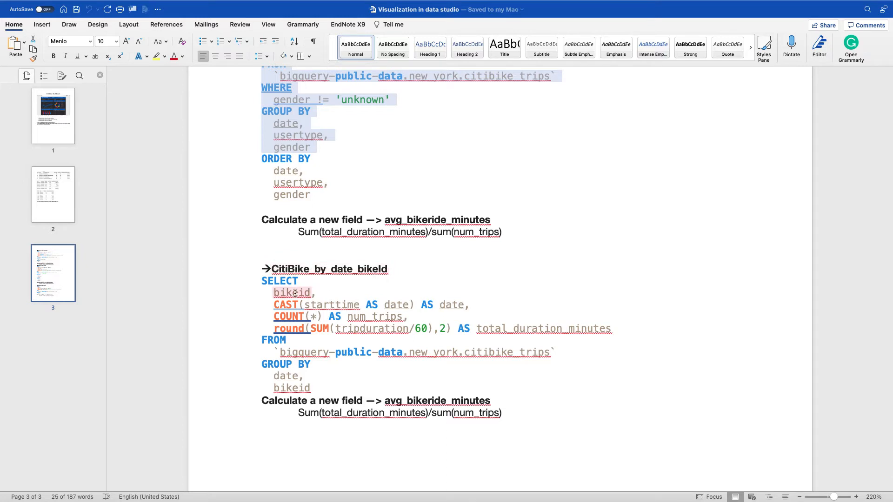
drag(263, 281, 318, 386)
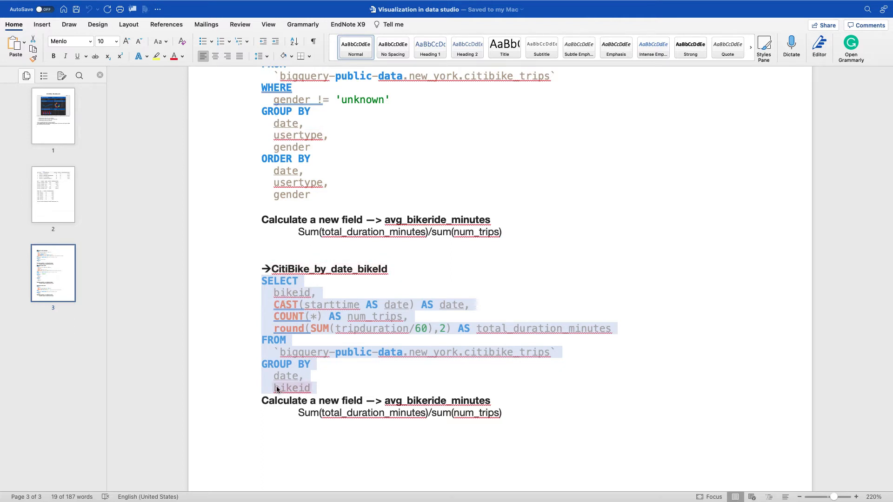
- Return to BigQuery, replace the gender query with the copied CitiBike_by_date_bikeId query and run it
scroll(279, 159, up, 10)
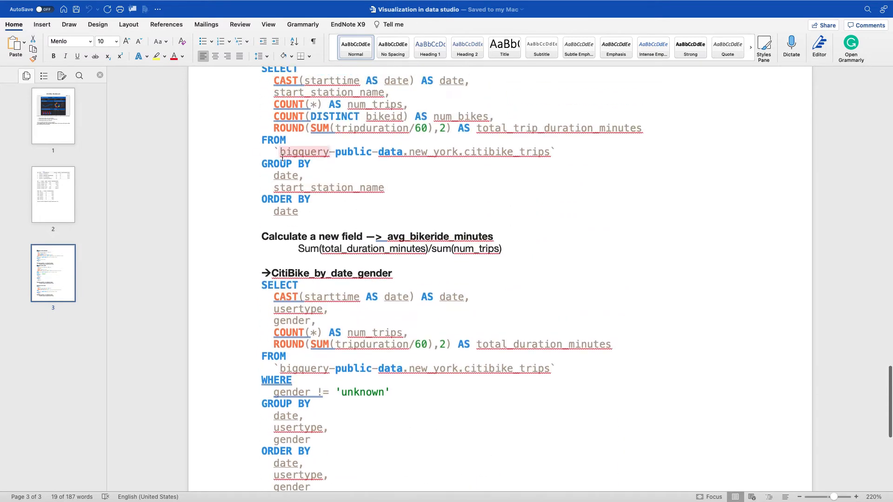
scroll(282, 156, up, 4)
scroll(277, 250, down, 3)
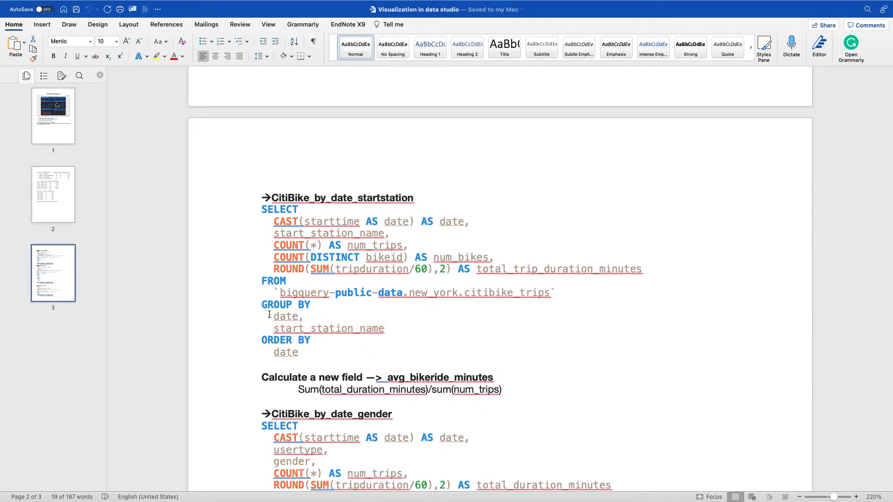
scroll(269, 314, down, 2)
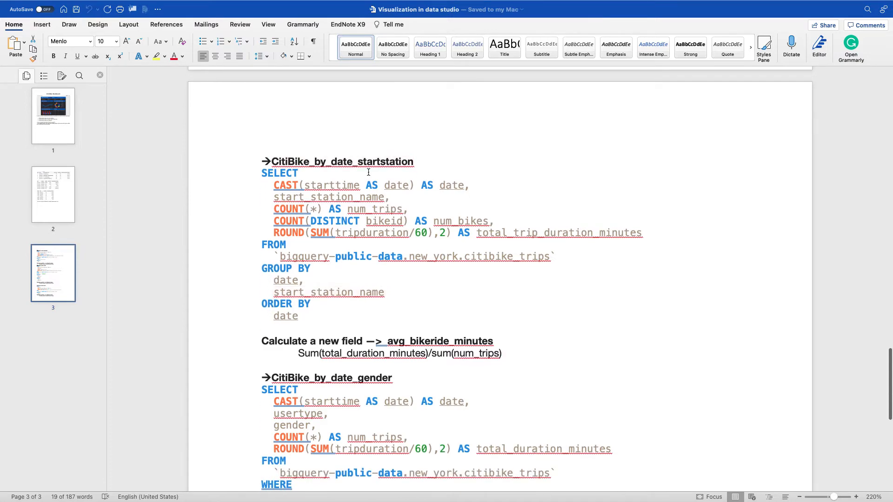
key(ctrl+Left)
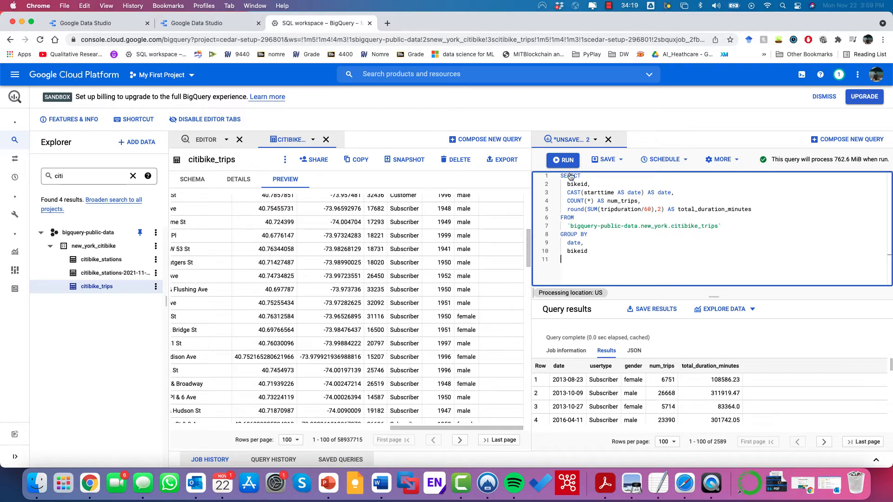
key(super+Return)
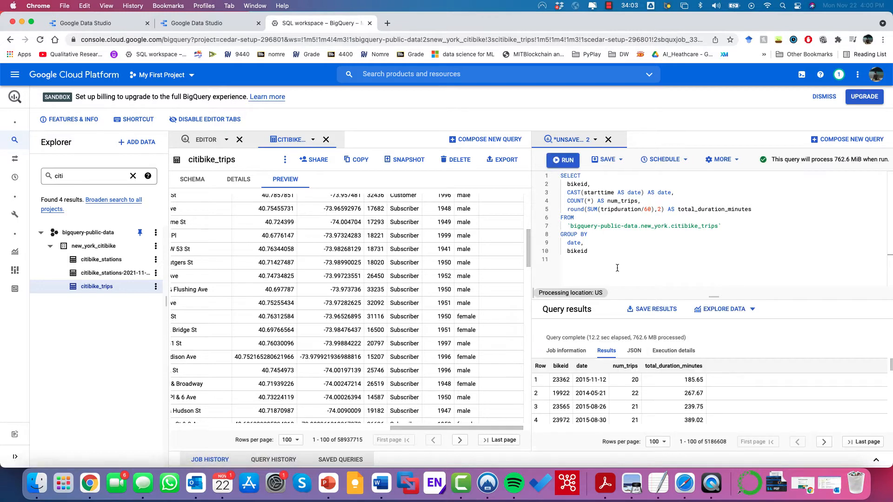
- Switch to Data Studio and look through its recent reports, data sources and explorers
click(210, 25)
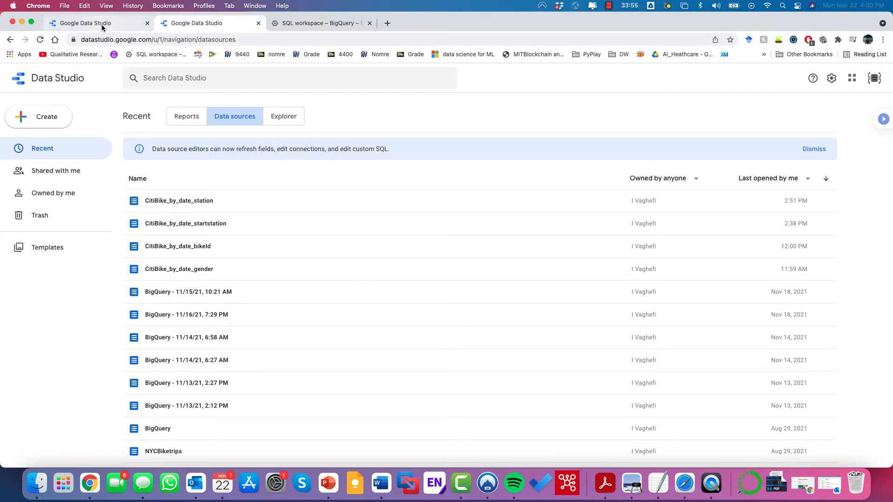
click(196, 121)
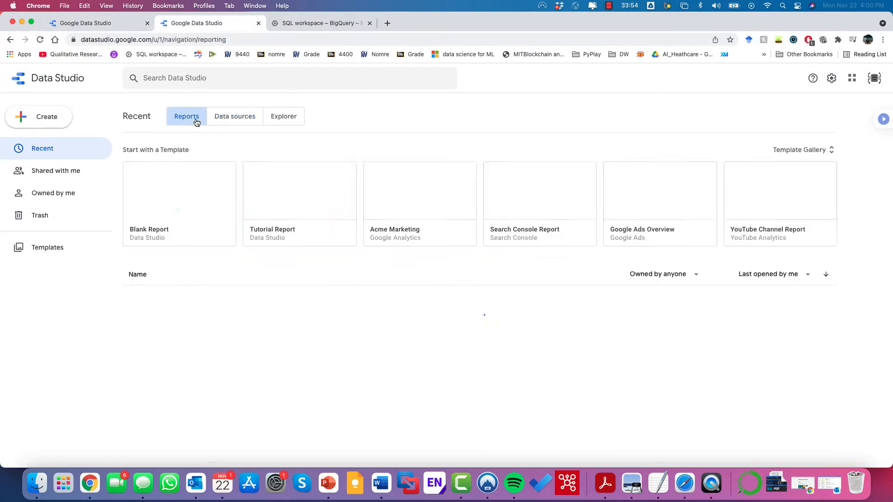
click(283, 122)
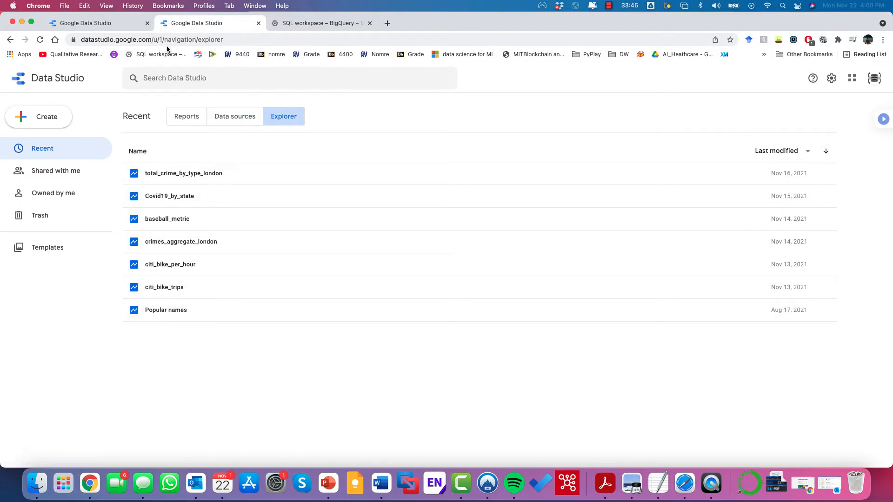
click(88, 24)
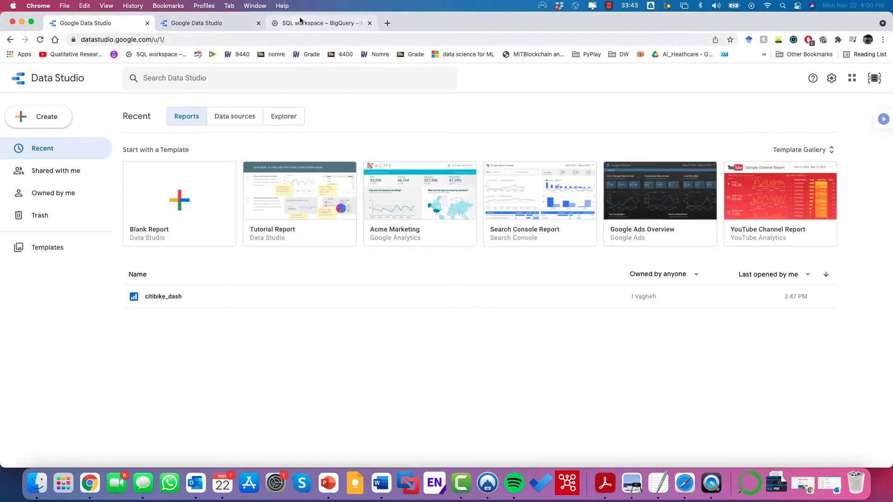
click(302, 24)
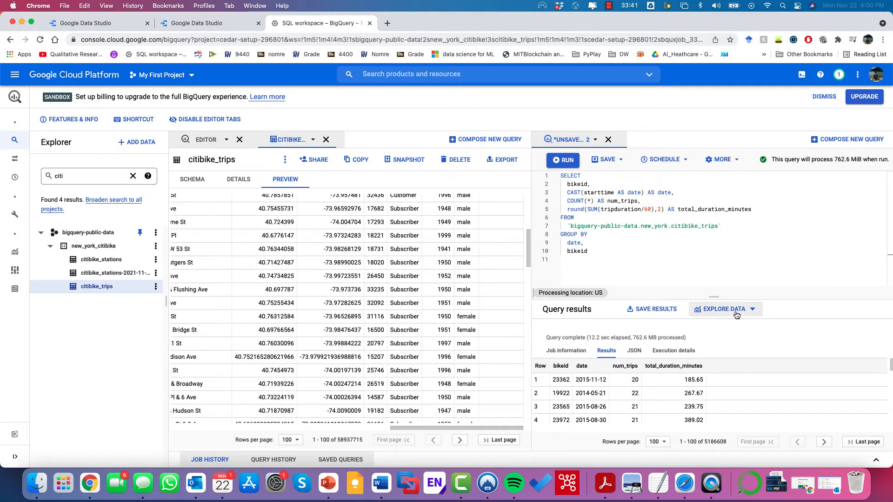
click(209, 23)
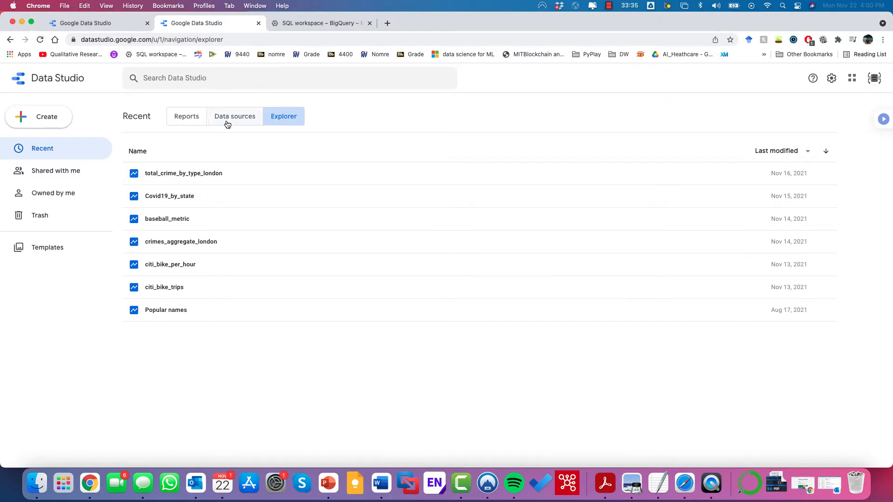
click(187, 122)
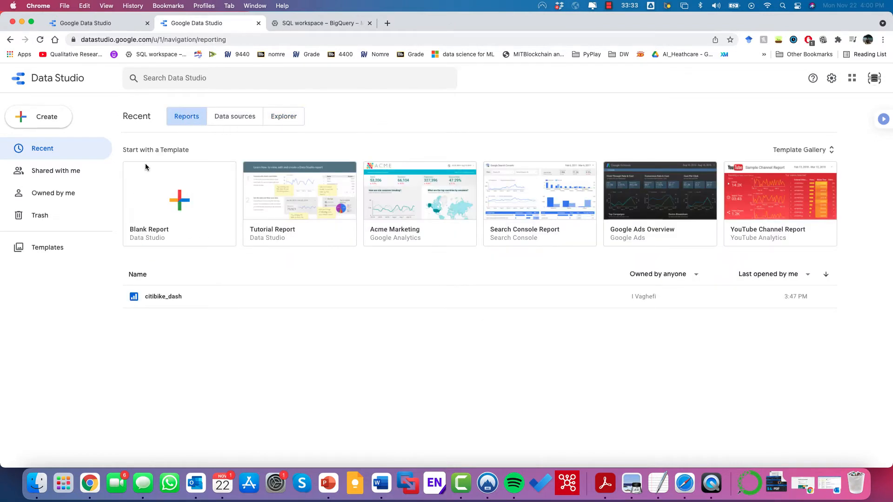
click(223, 119)
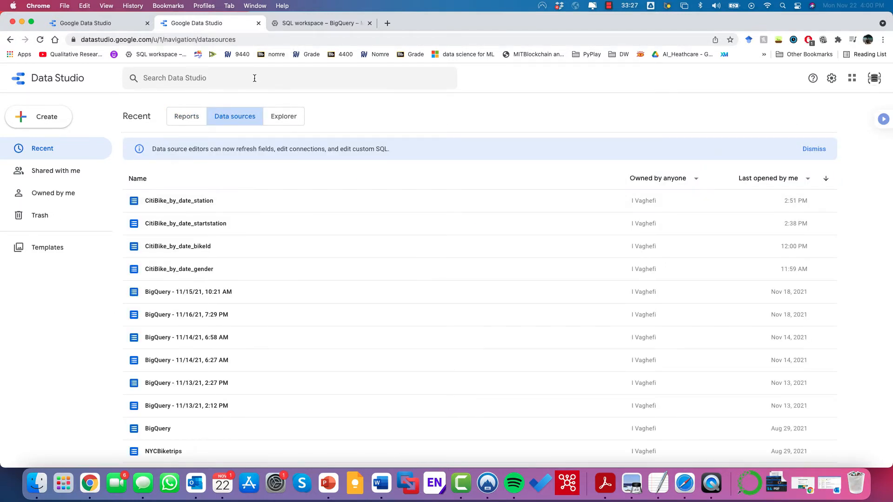
- Switch to the Word document and review the sample result tables by start station, by usertype and gender, and by bikeid
key(ctrl+Right)
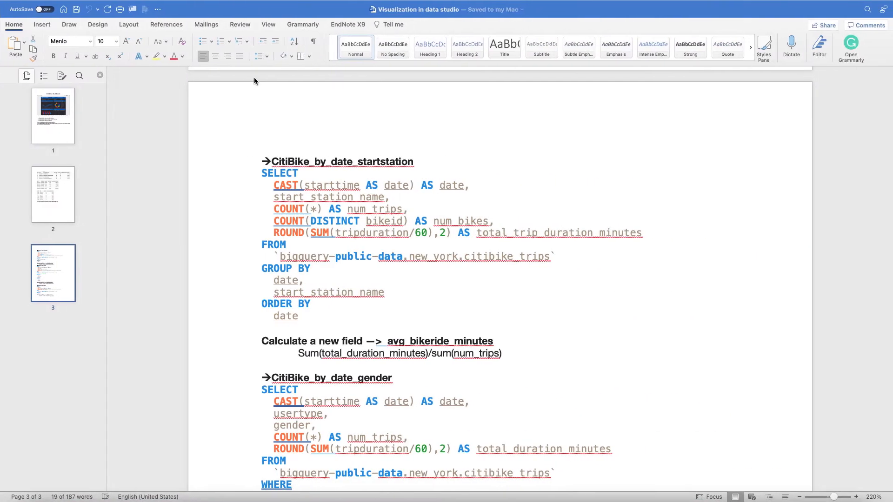
scroll(296, 173, up, 15)
scroll(296, 174, down, 5)
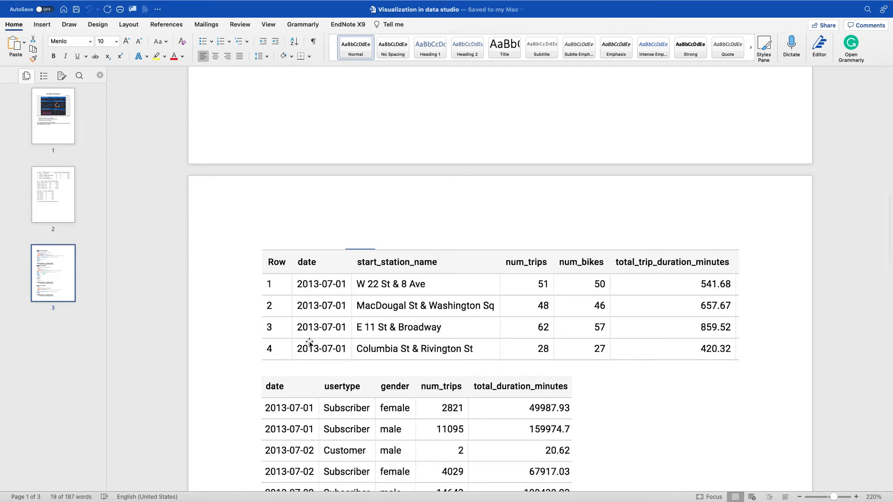
scroll(310, 343, down, 2)
scroll(310, 343, down, 6)
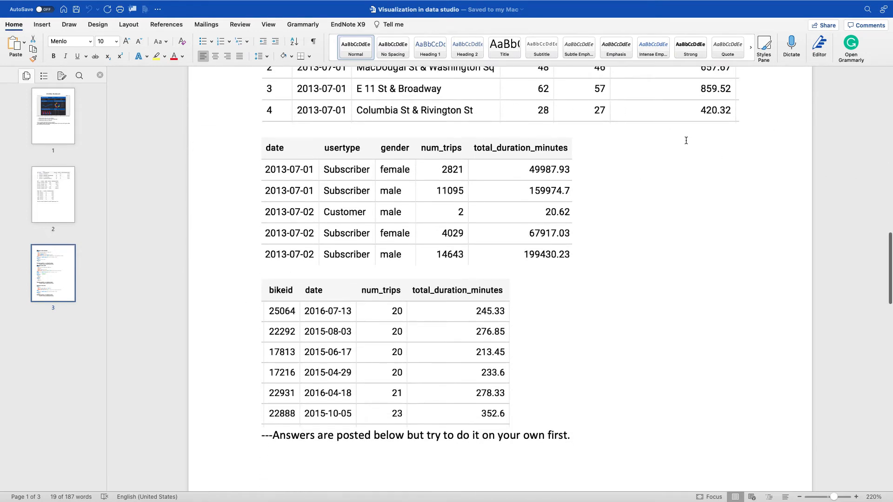
- Return to Data Studio and create a new data source using the BigQuery connector
key(ctrl+Left)
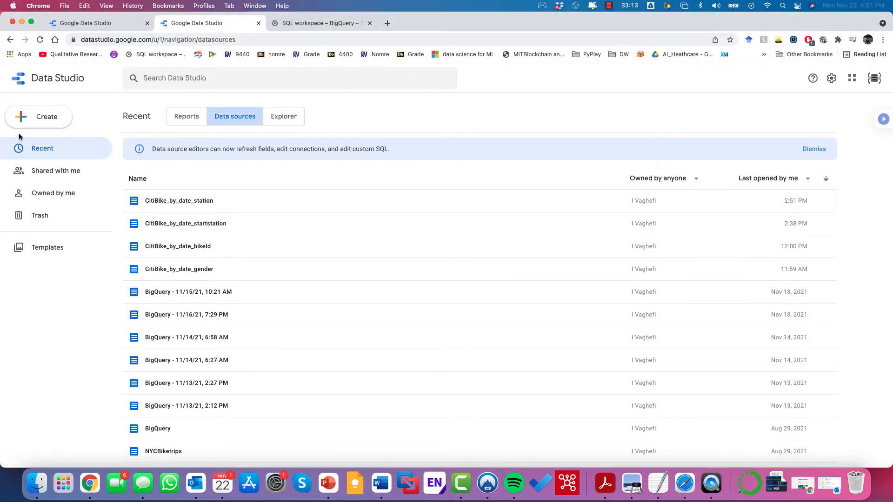
click(39, 128)
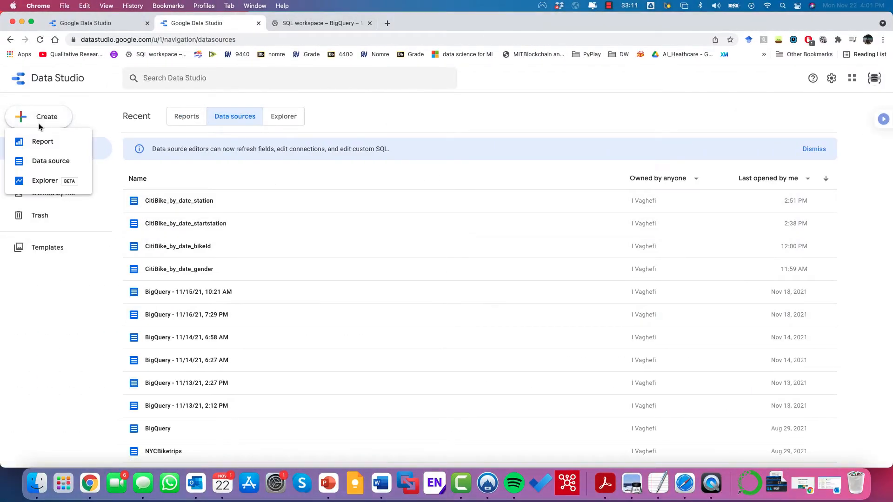
click(35, 164)
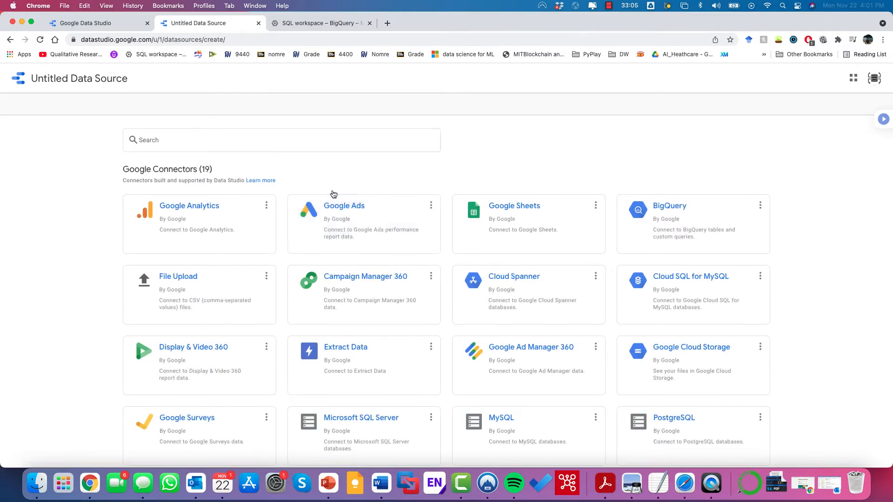
click(670, 208)
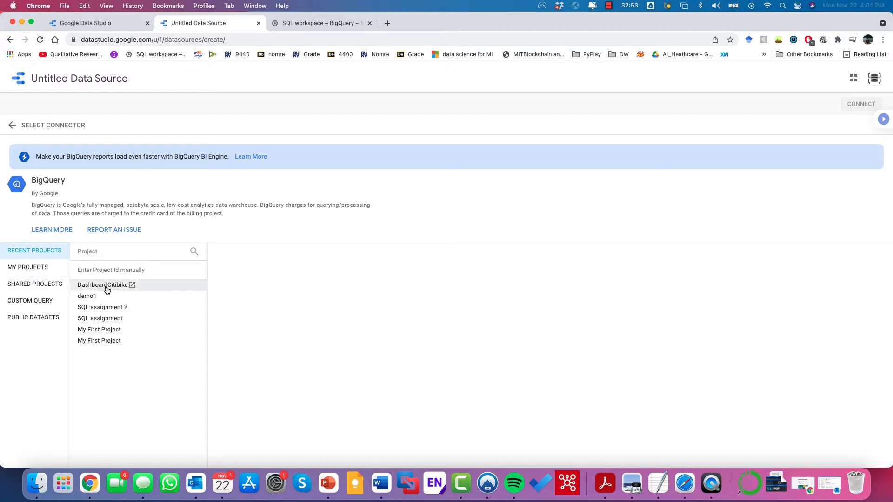
- Set the BigQuery data source to use a custom query with DashboardCitibike as the billing project
click(74, 288)
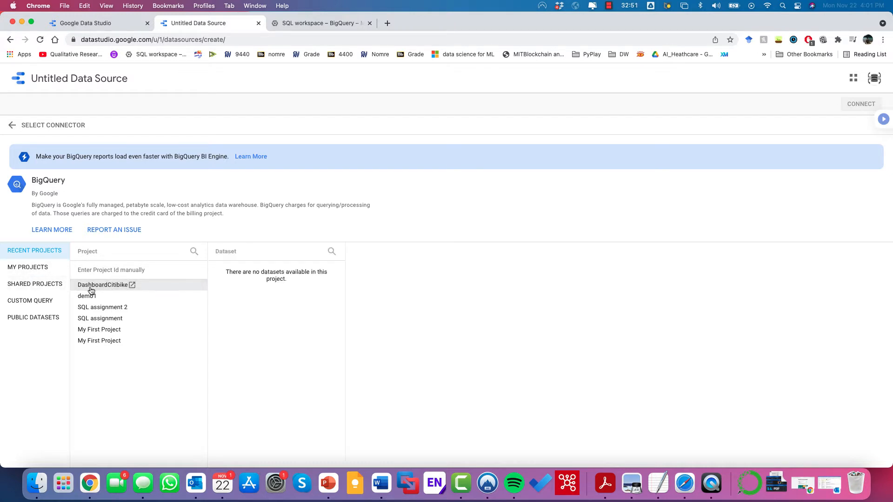
click(21, 268)
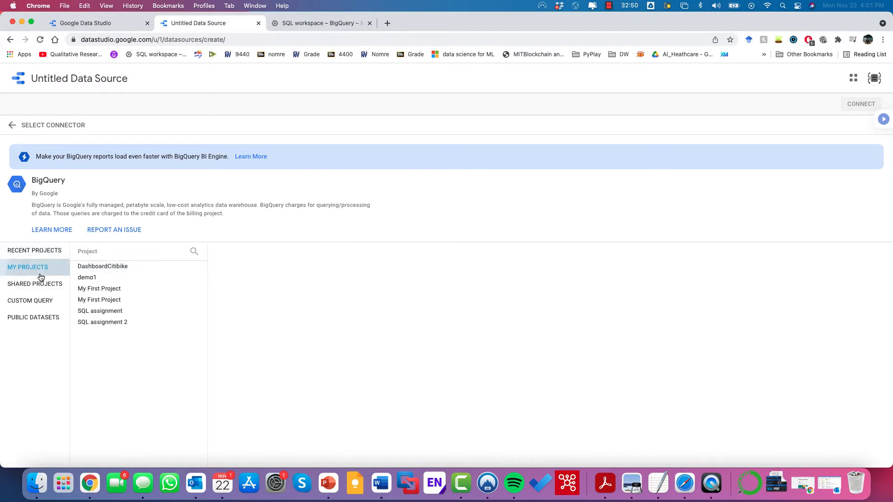
click(101, 269)
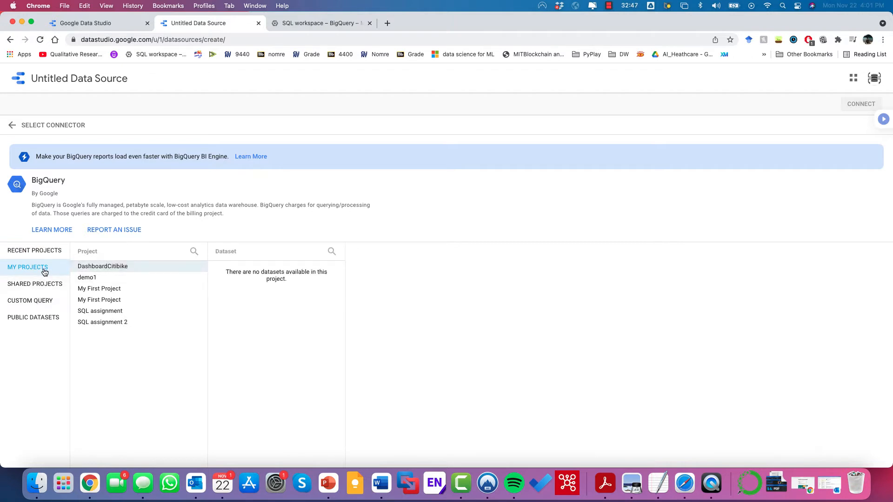
click(25, 306)
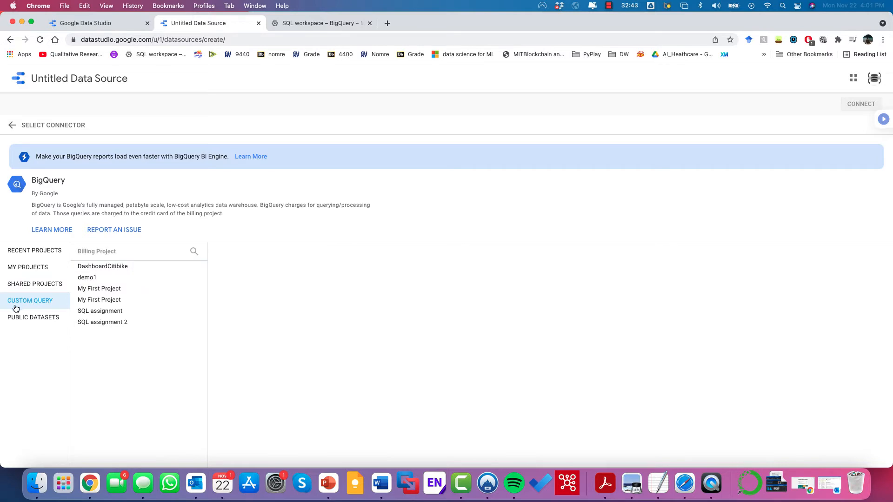
click(90, 269)
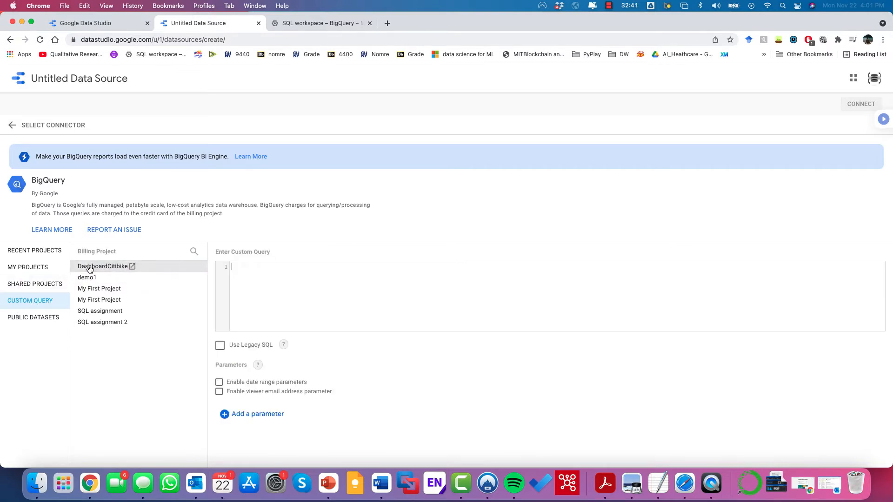
- Switch to the Word document and copy the full SQL query under the CitiBike_by_date_startstation heading
key(ctrl+Right)
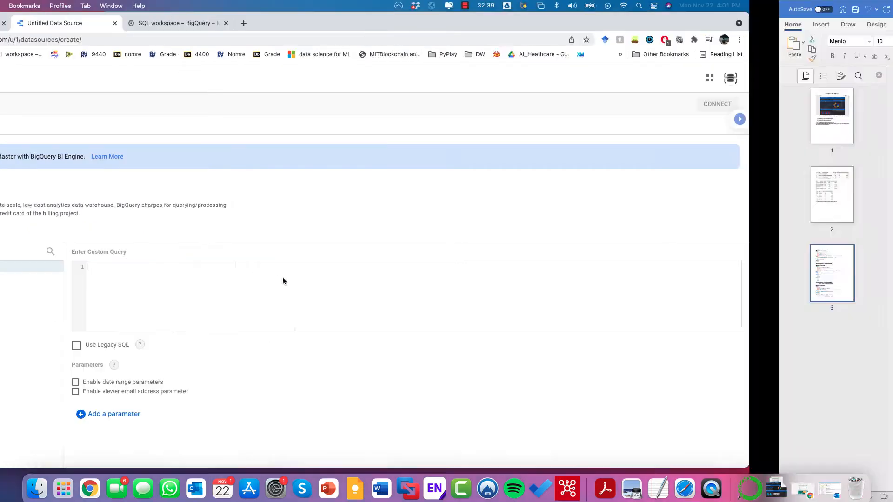
scroll(289, 262, down, 10)
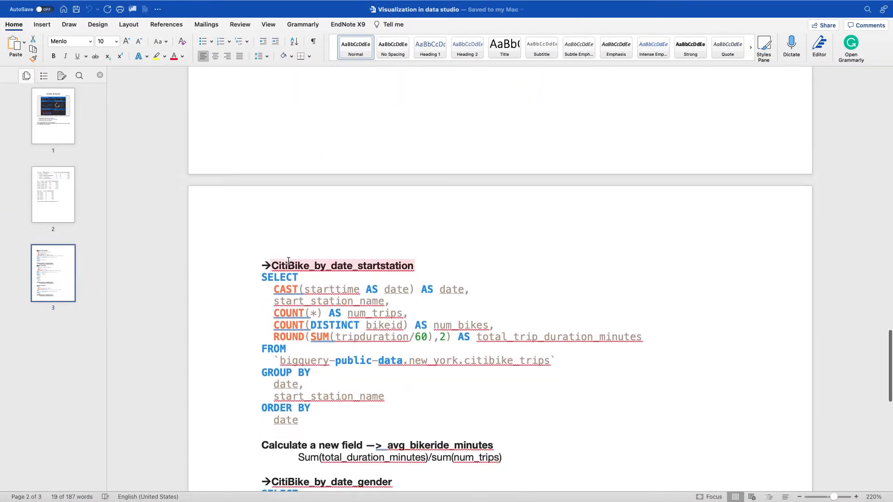
drag(263, 279, 315, 426)
key(super+c)
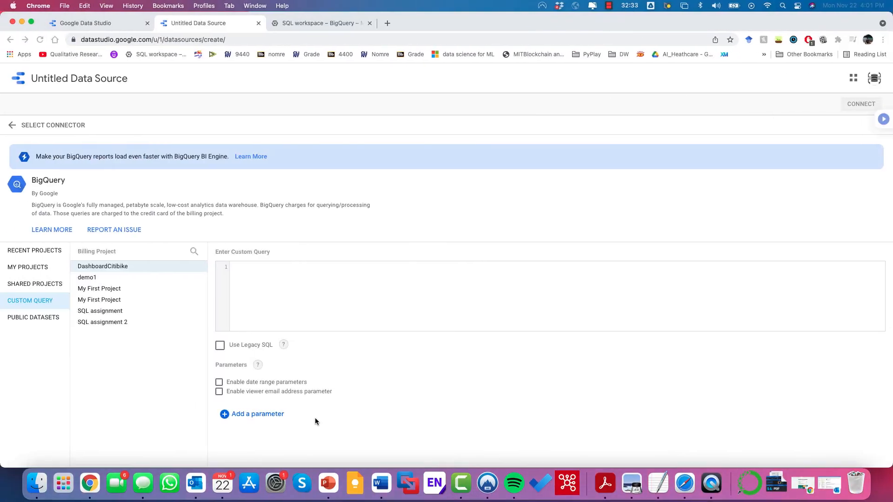
- In Data Studio, paste the start station query as the custom query and connect the data source
click(300, 308)
key(super+v)
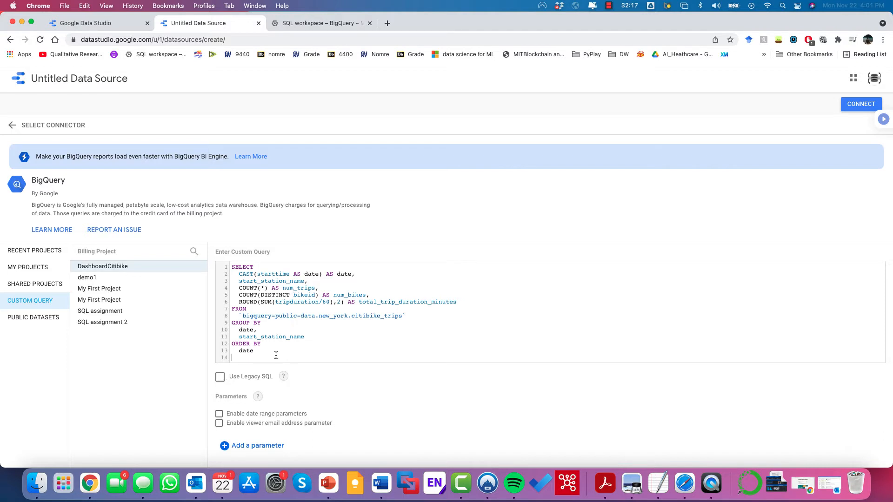
drag(275, 356, 199, 259)
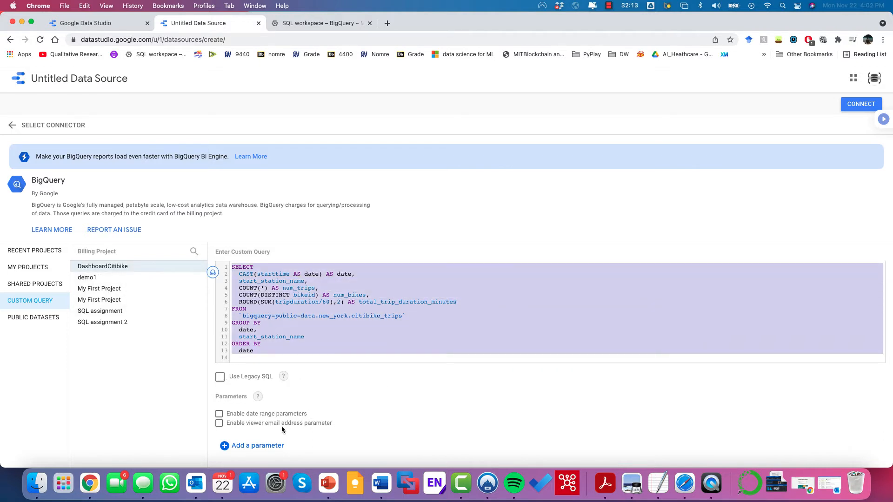
click(852, 102)
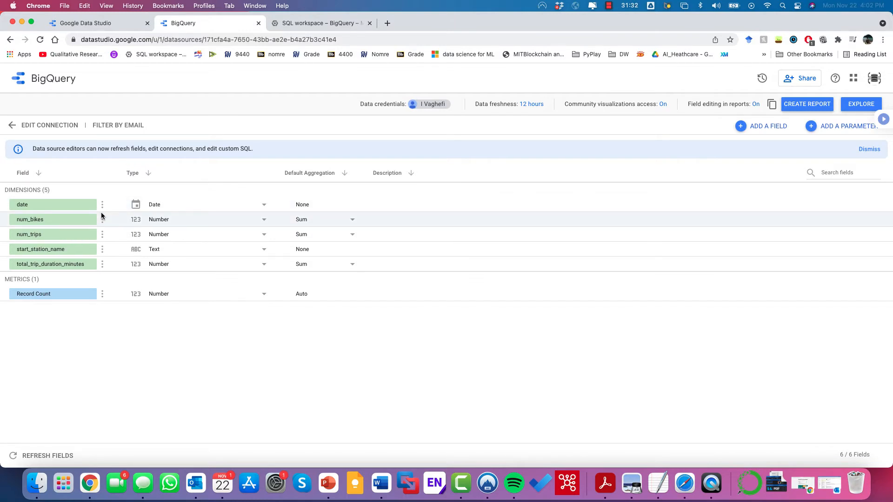
- Check the sample dashboard and the list of required data sets in the Word document, and return to Data Studio to look over the fields
key(ctrl+Right)
scroll(299, 225, up, 10)
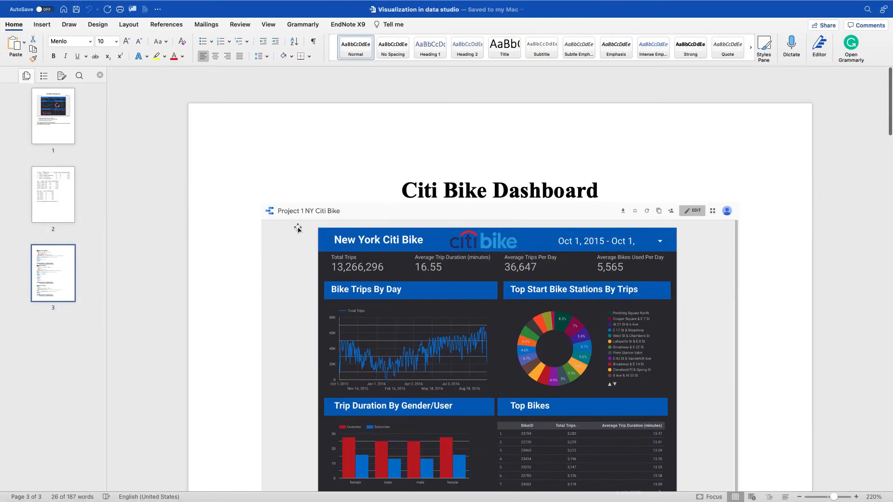
scroll(298, 228, down, 10)
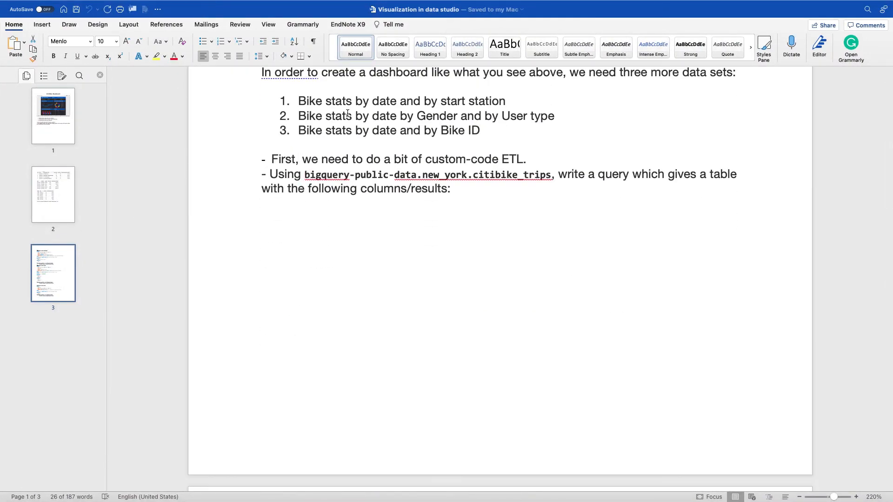
key(ctrl+Left)
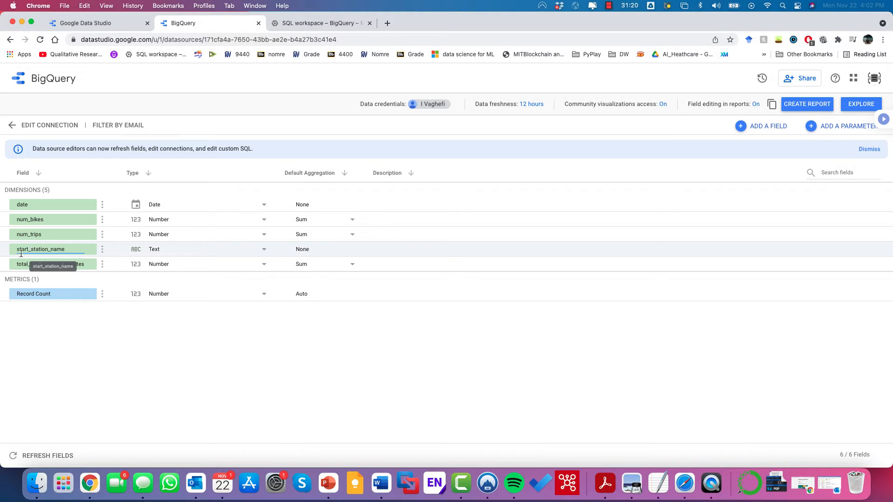
click(56, 249)
click(140, 344)
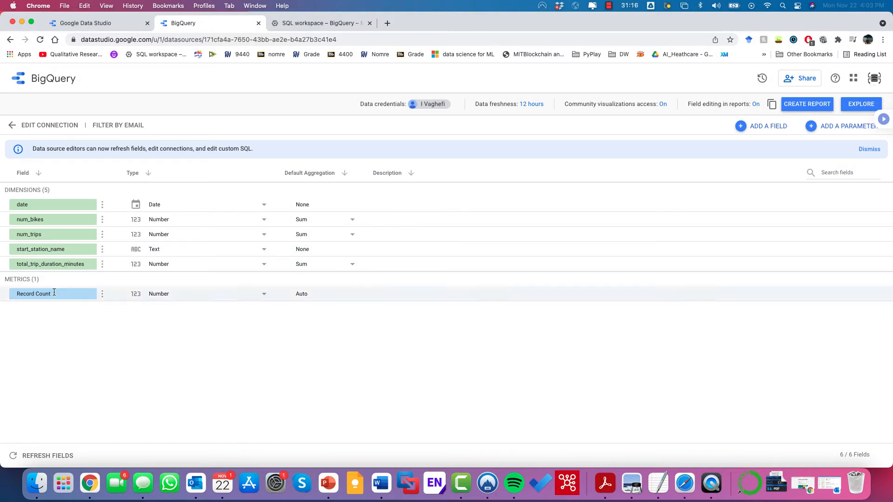
- Hide the Record Count metric in the data source
click(22, 295)
click(102, 294)
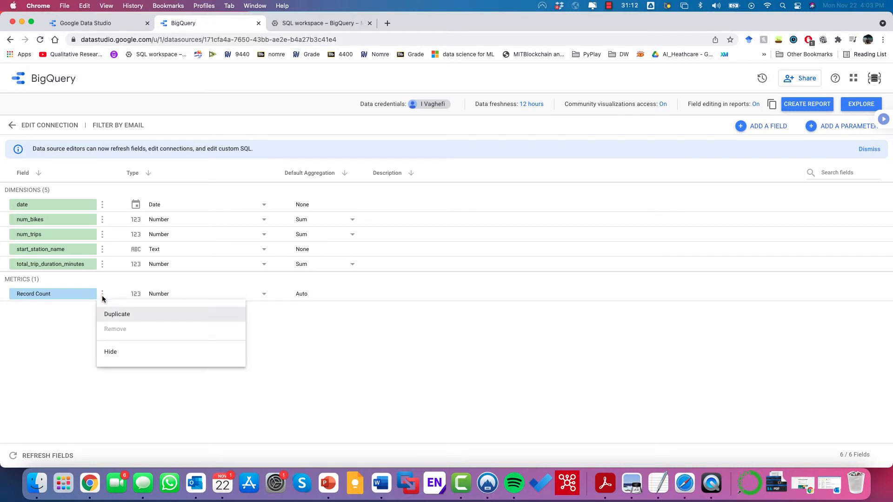
click(106, 355)
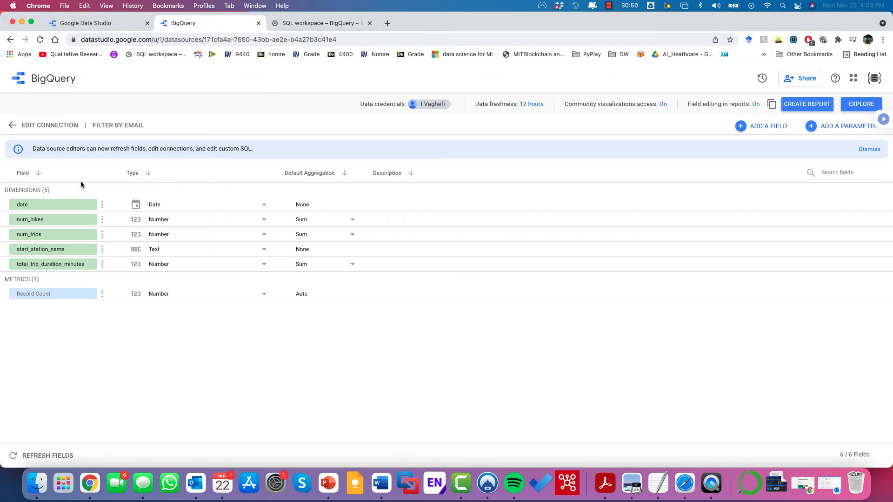
- Switch to the Word document and copy the calculated field name avg_bikeride_minutes given below the start station query
key(ctrl+Right)
scroll(319, 160, up, 2)
scroll(319, 161, down, 15)
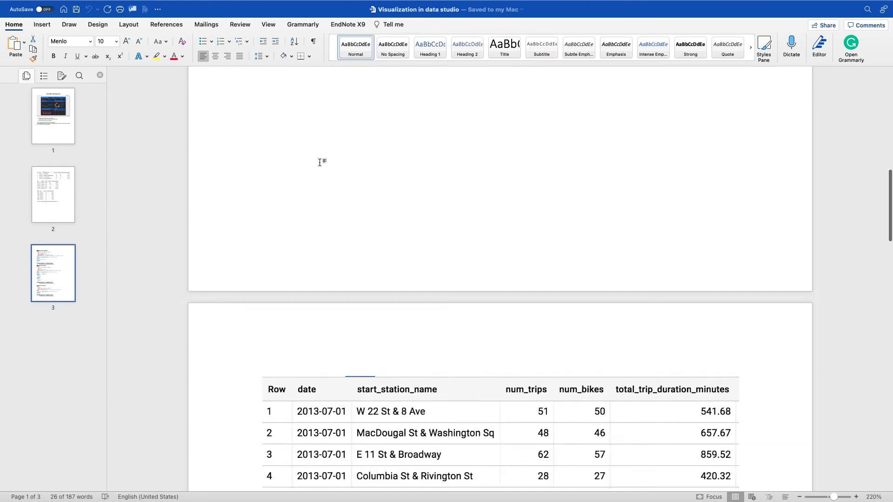
scroll(319, 163, down, 5)
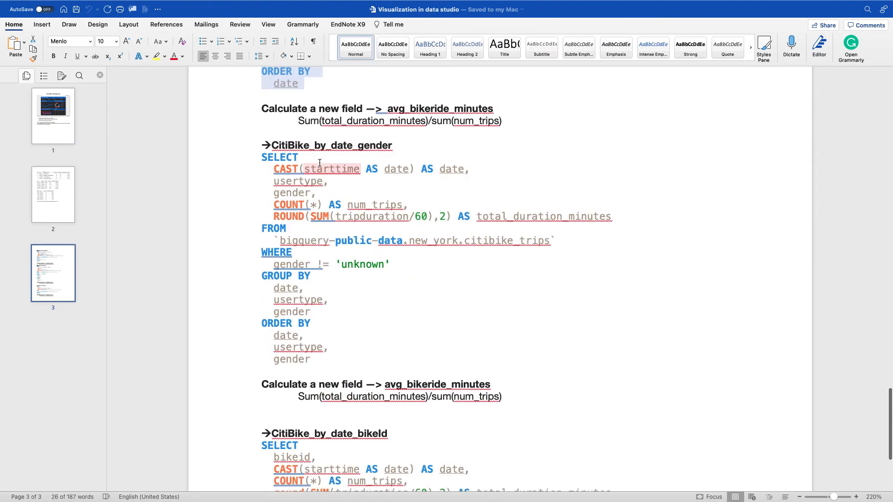
click(302, 109)
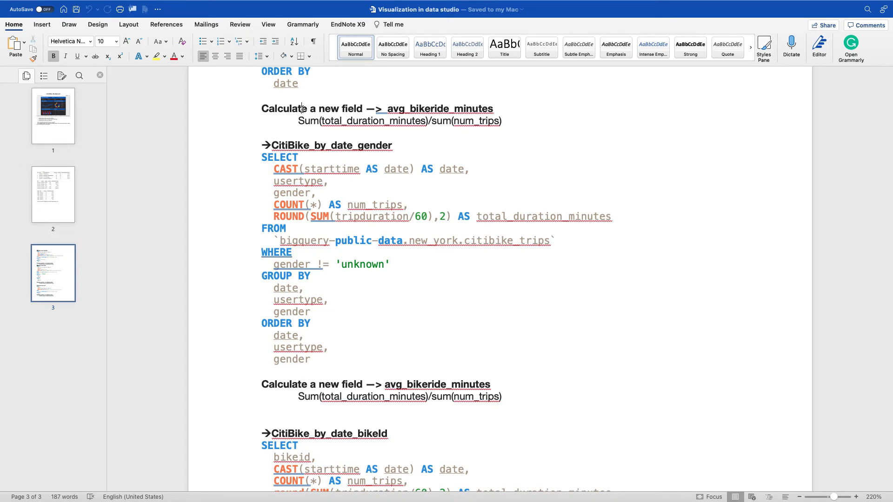
drag(387, 108, 479, 111)
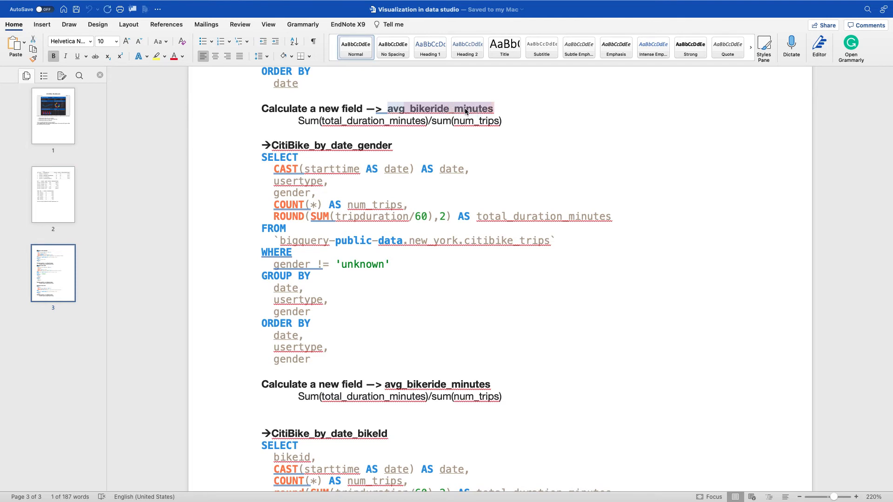
right_click(465, 110)
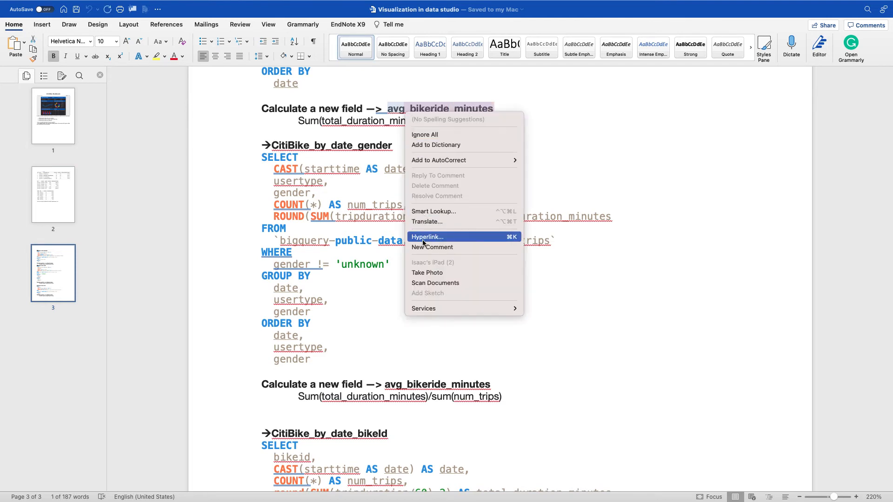
click(607, 106)
click(495, 120)
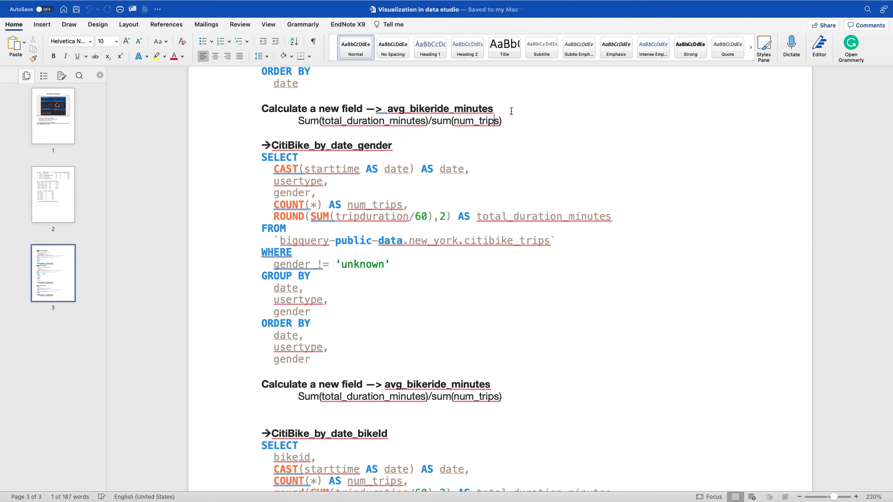
drag(496, 111, 388, 113)
key(ctrl+Left)
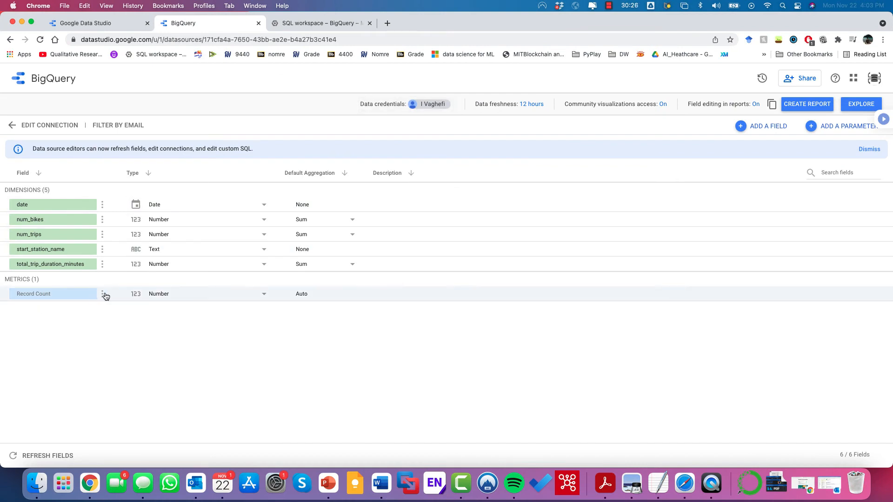
- Add a new calculated field to the data source in Data Studio and name it avg_bikeride_minutes
click(103, 294)
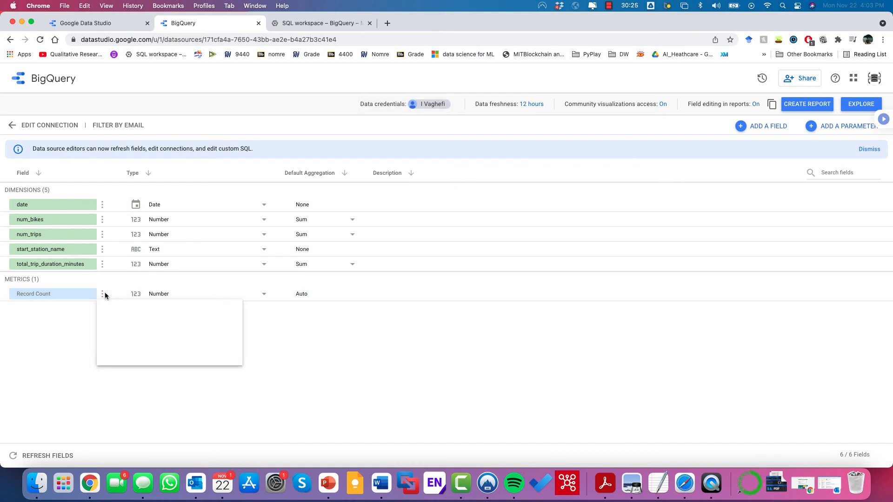
click(772, 125)
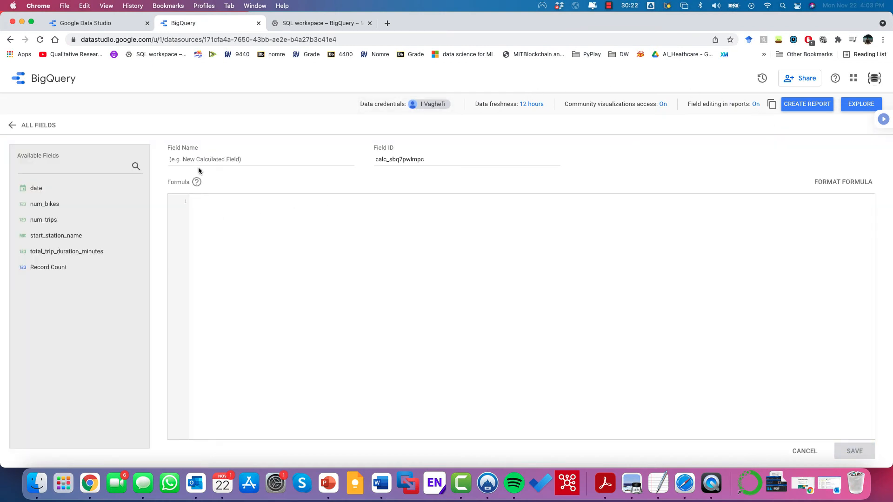
click(199, 161)
key(super+v)
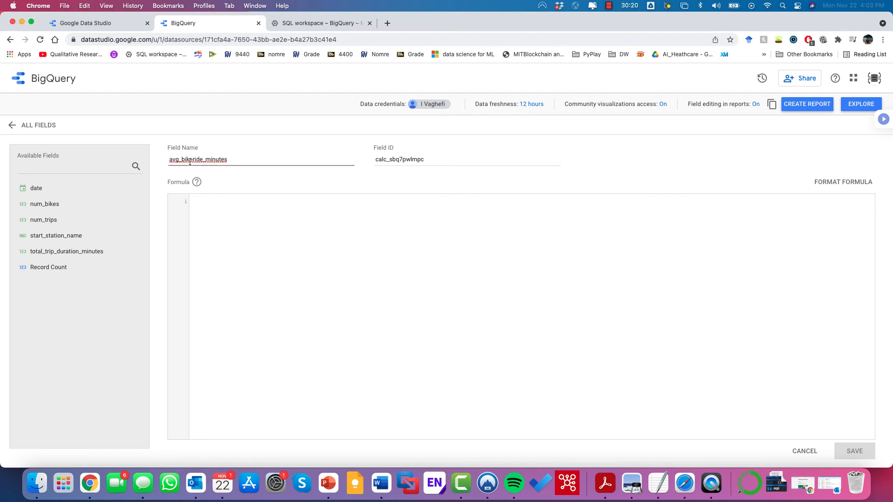
- Begin the avg_bikeride_minutes formula with SUM(total_trip_duration_minutes)
click(206, 219)
text(sum)
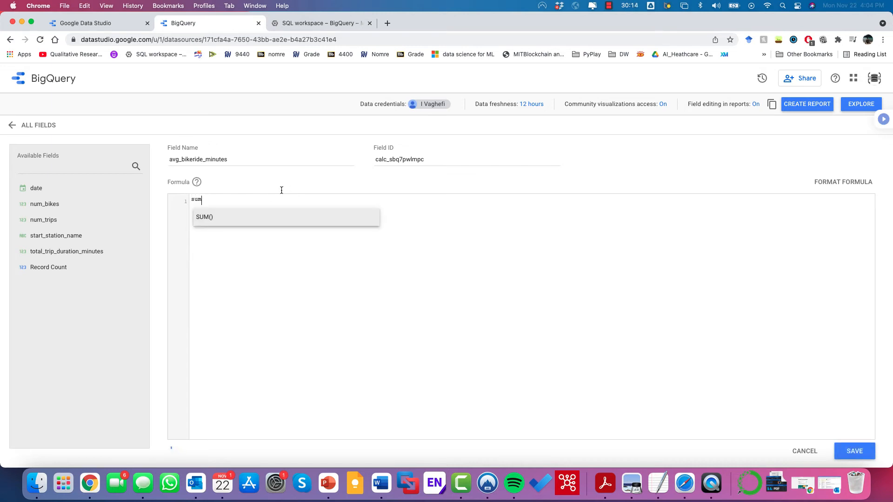
click(239, 222)
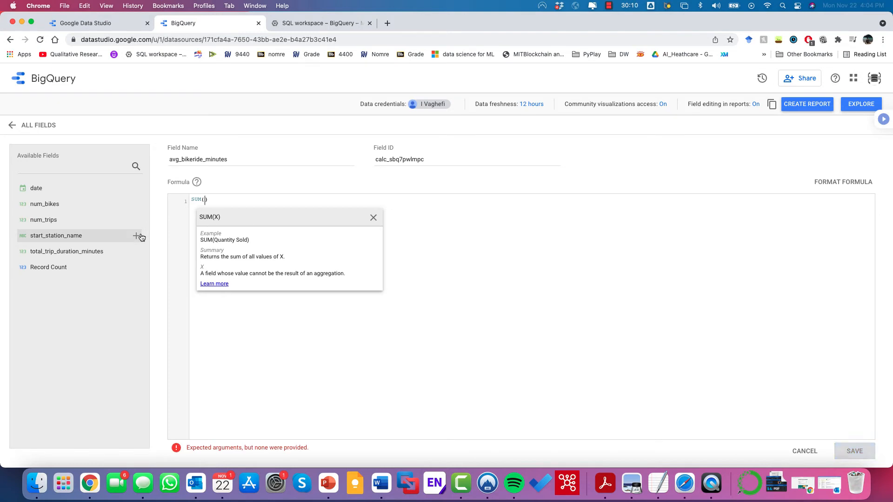
click(114, 251)
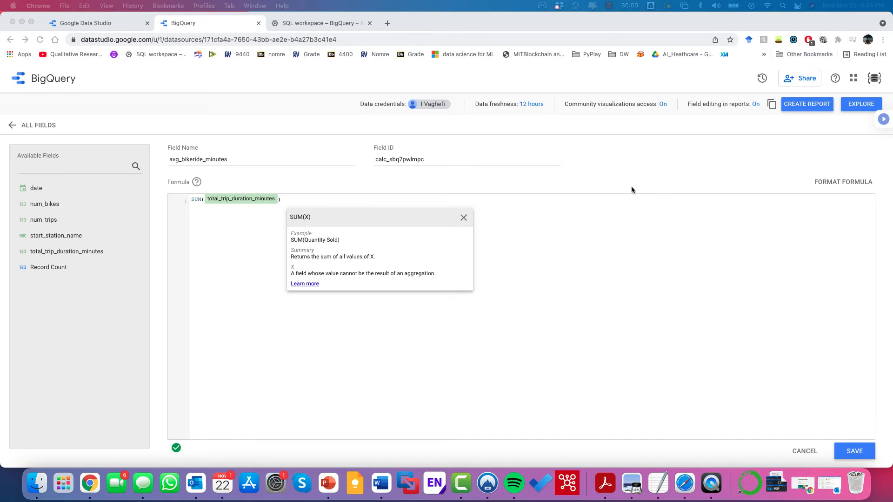
- Complete the formula by dividing by SUM(num_trips), save the calculated field and return to the list of all fields
click(288, 201)
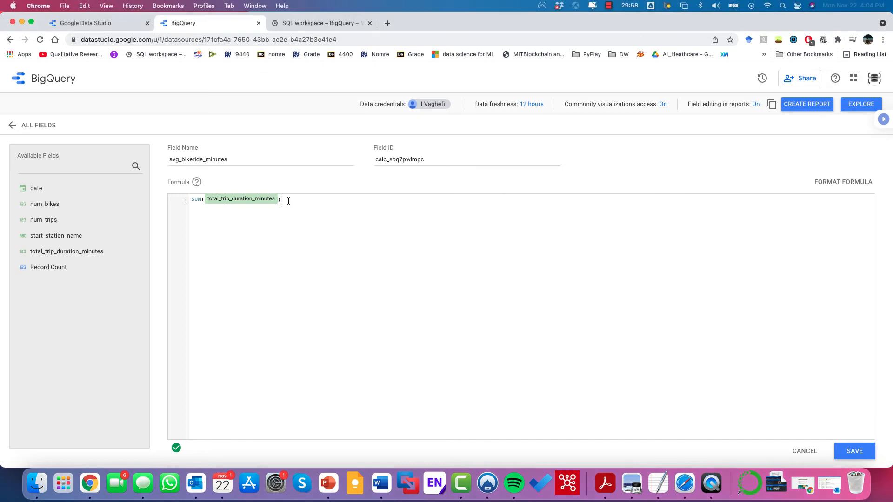
text(/))
key(BackSpace)
click(45, 222)
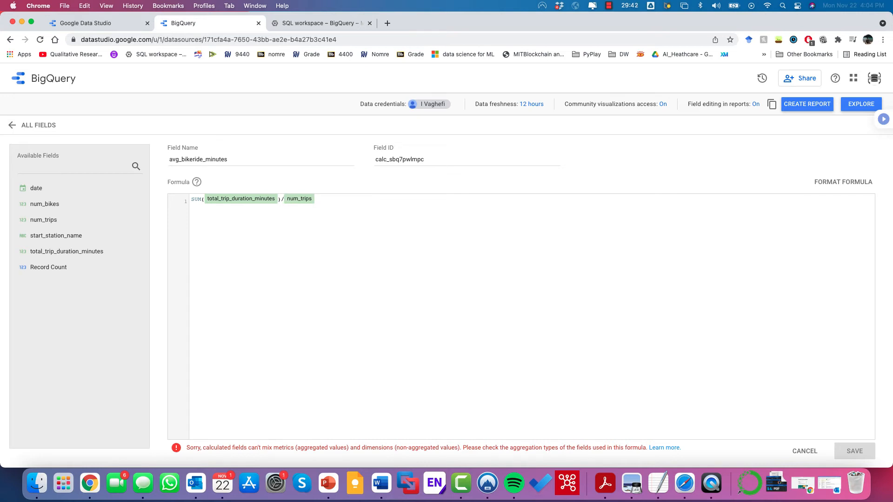
text(SUM()
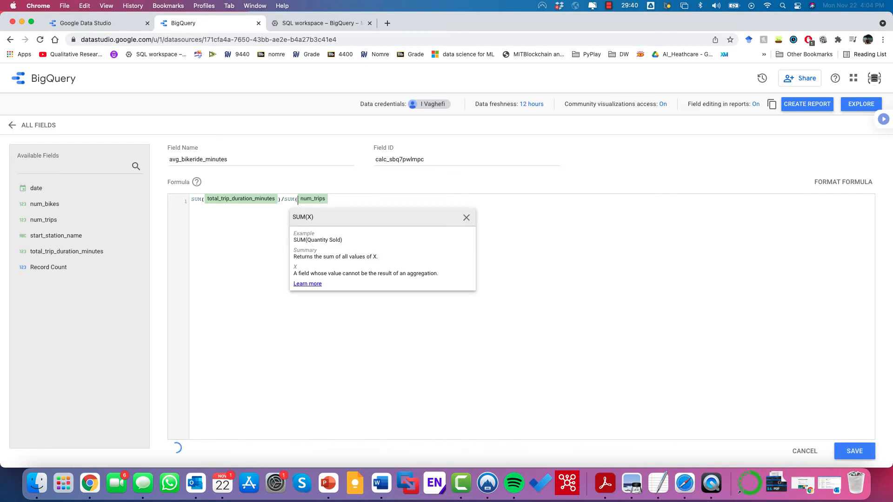
key(Right)
text())
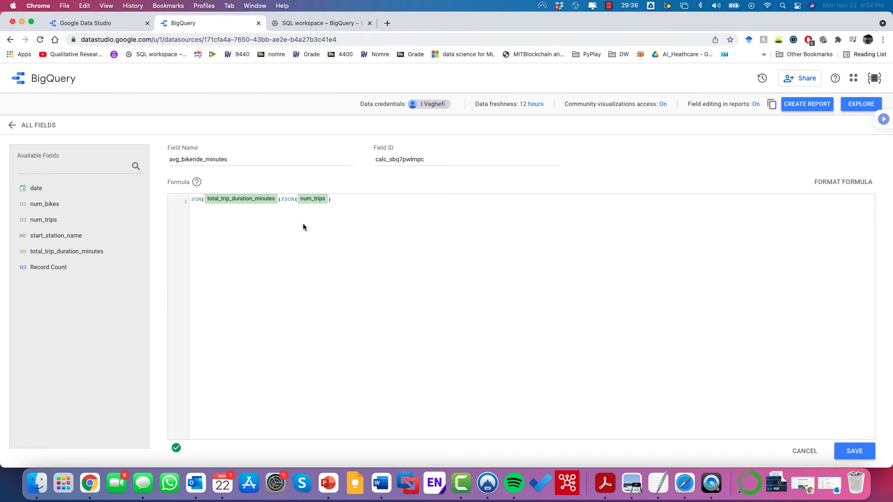
click(867, 454)
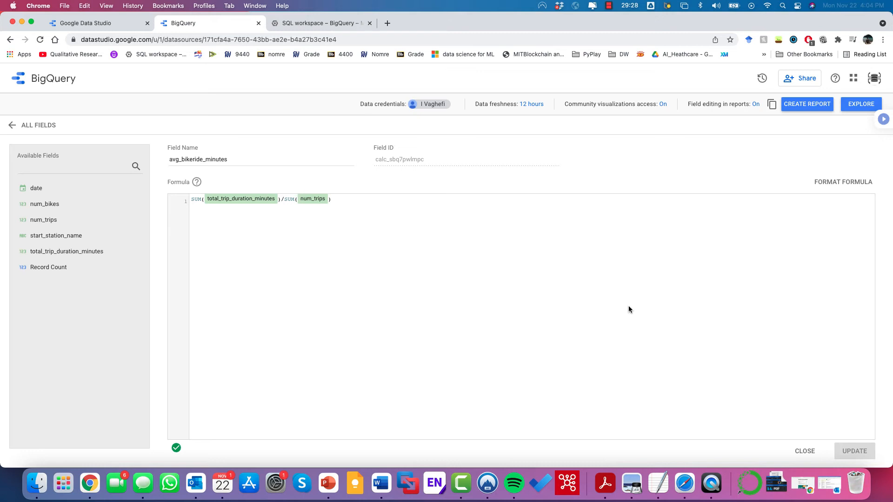
click(28, 125)
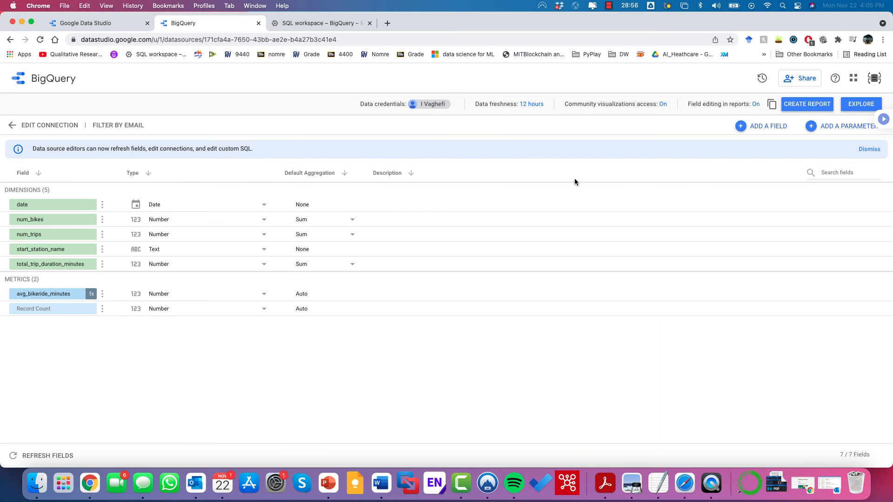
- Rename the data source as CitiBike_by_date_startstation1
double_click(53, 78)
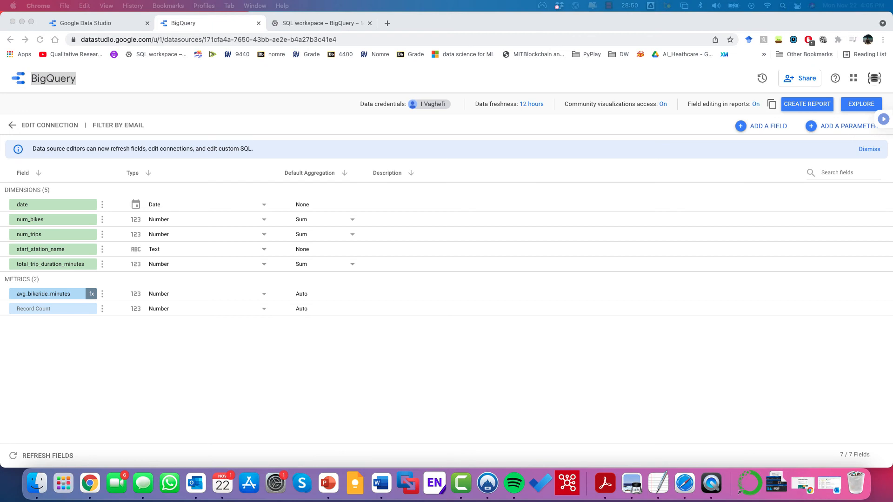
key(super+v)
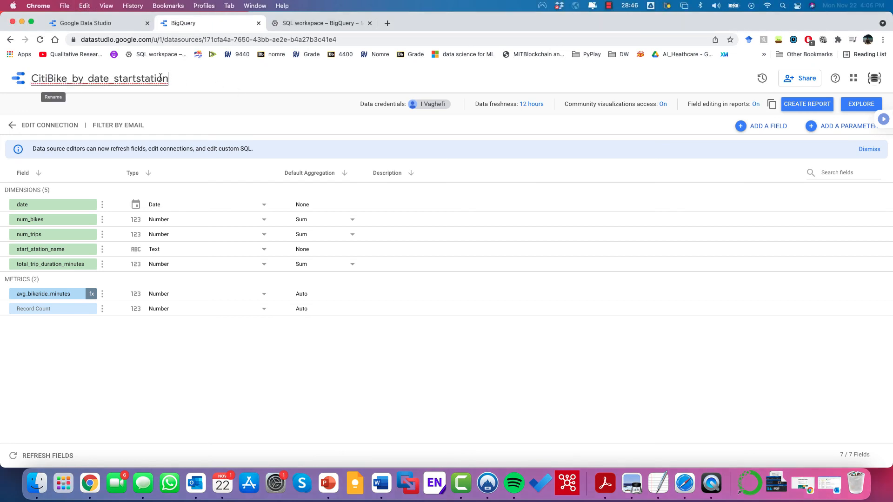
text(1)
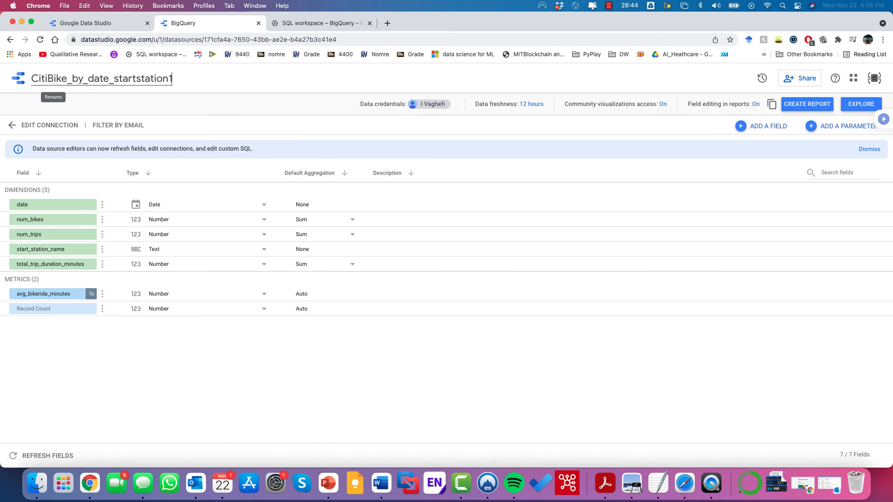
click(191, 80)
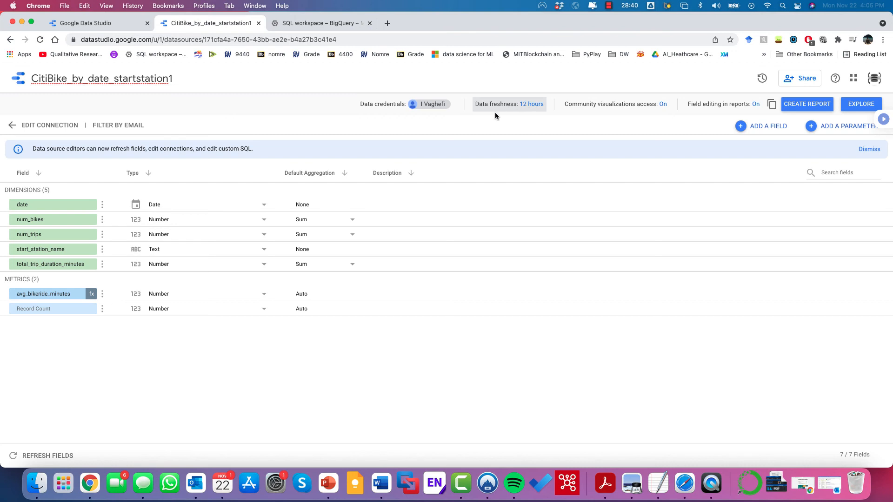
- Return to the data sources list and review the CitiBike_by_date_gender and CitiBike_by_date_bikeId queries in the Word document
click(19, 79)
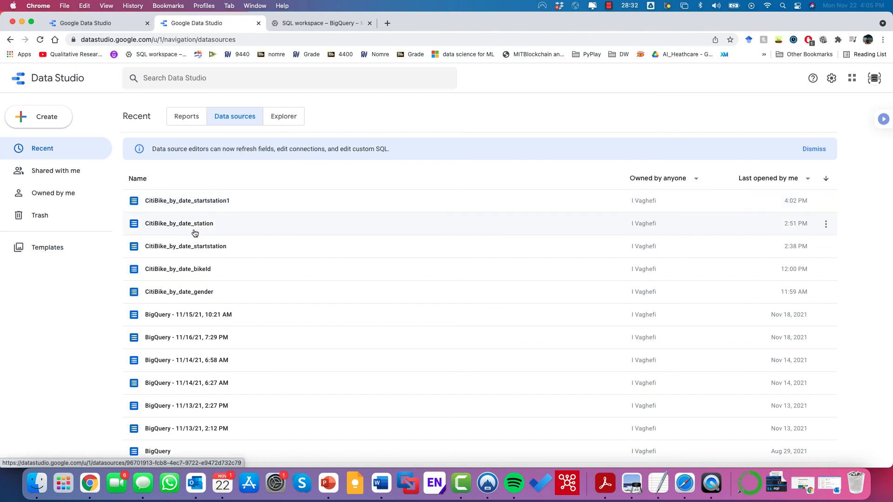
key(ctrl+Right)
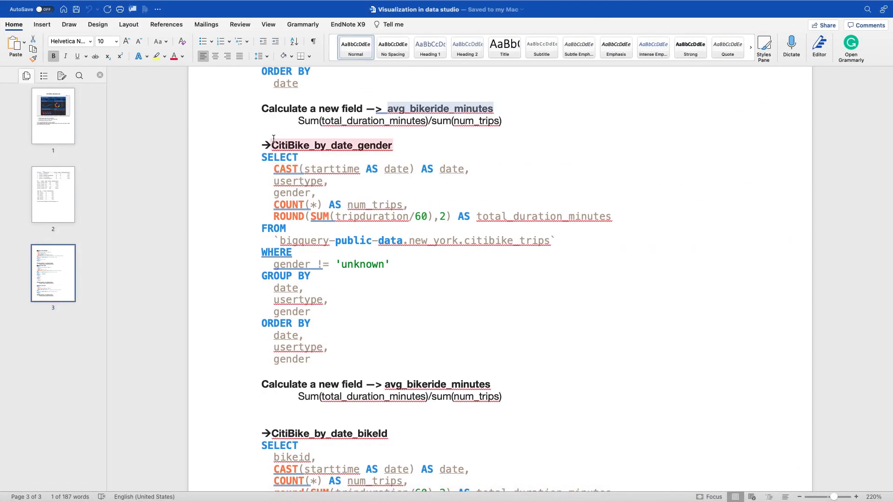
drag(261, 157, 317, 360)
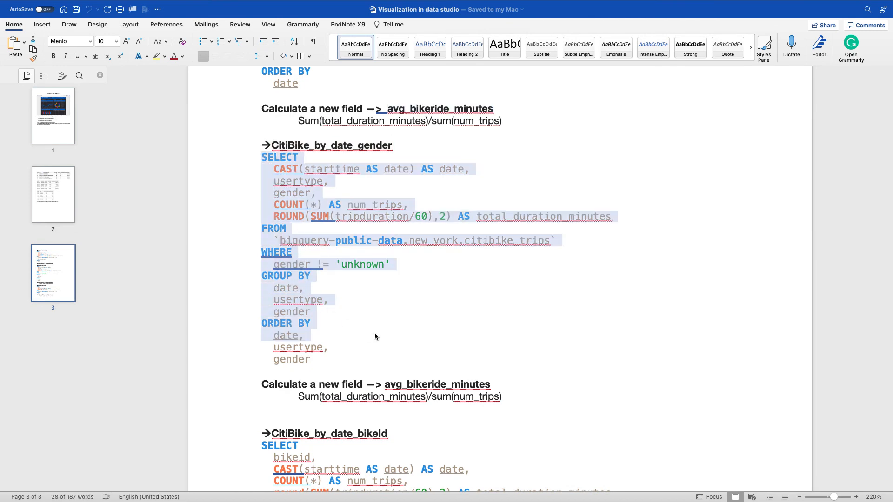
scroll(375, 333, up, 5)
scroll(375, 333, down, 5)
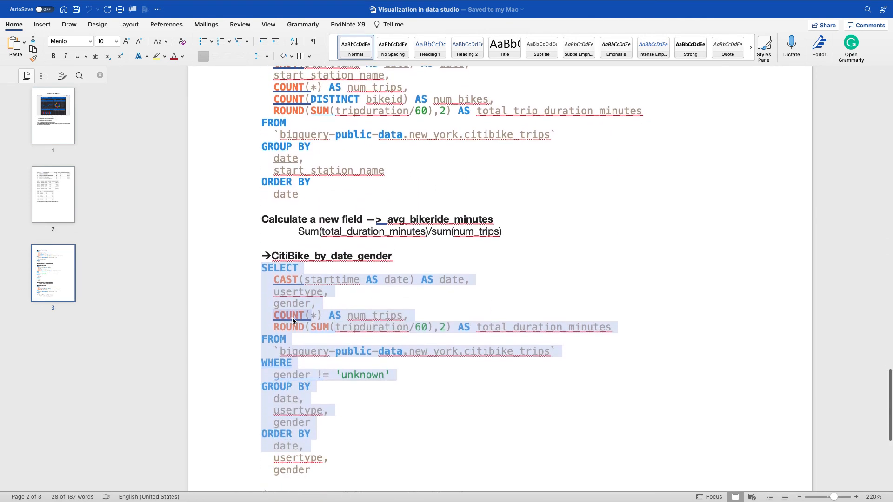
click(274, 280)
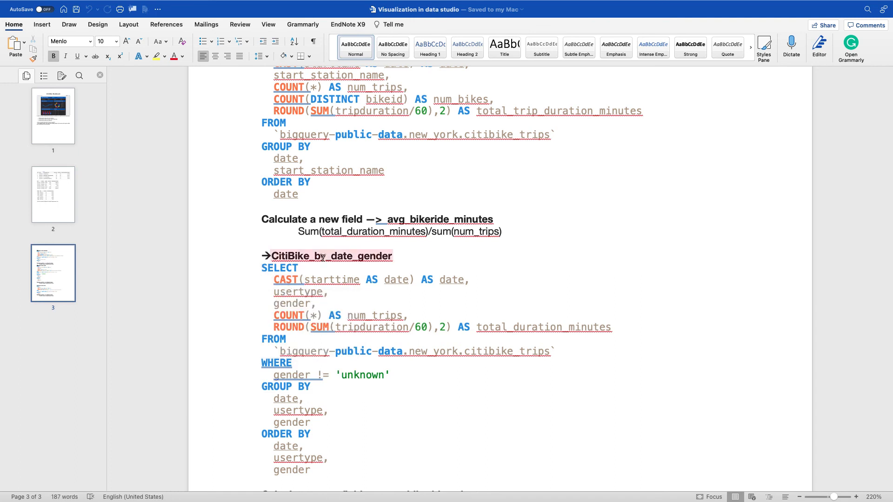
drag(393, 258, 274, 258)
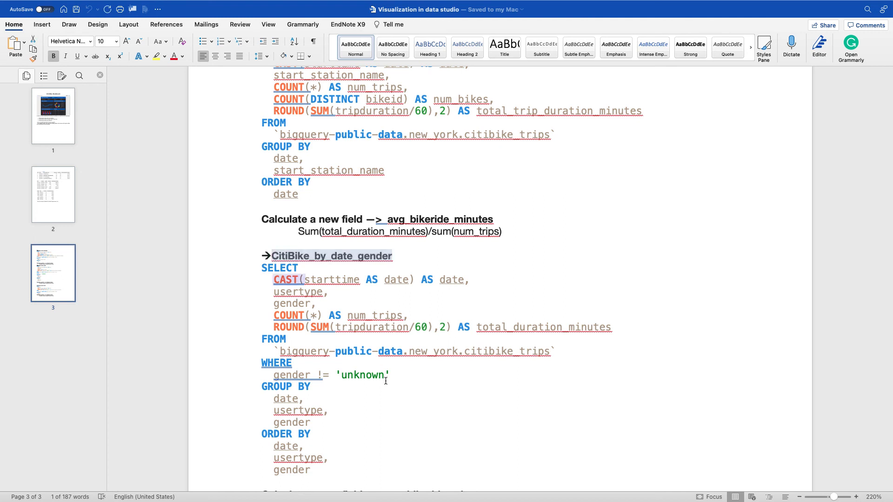
scroll(279, 261, down, 8)
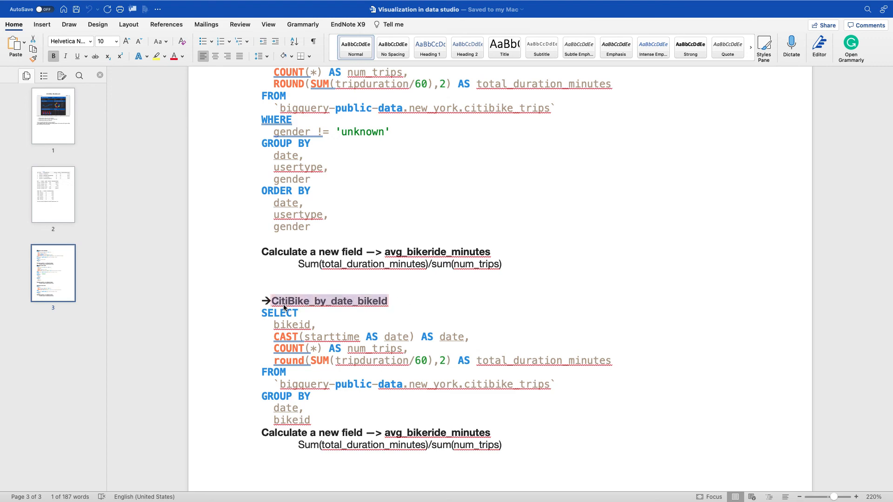
- Switch to Data Studio and examine the CitiBike_by_date_gender source's fields and avg_bikeride_minutes formula, plus the CitiBike_by_date_bikeId source's fields
key(ctrl+Left)
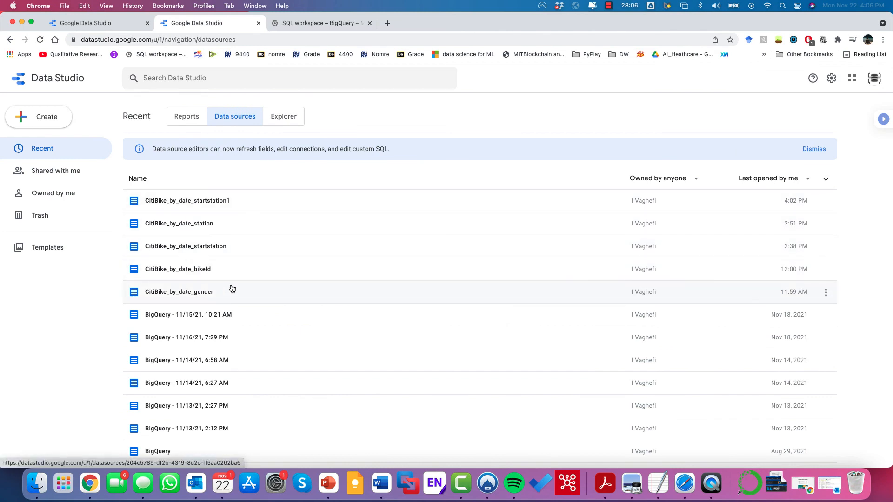
click(184, 296)
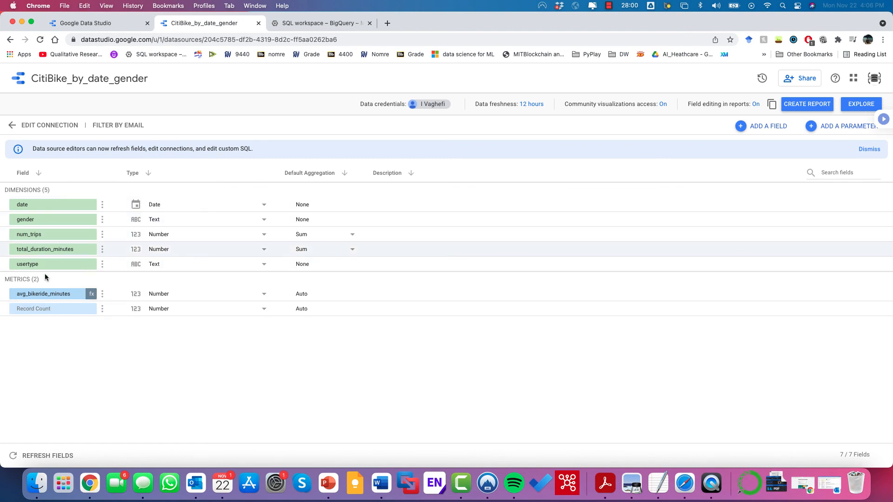
click(93, 294)
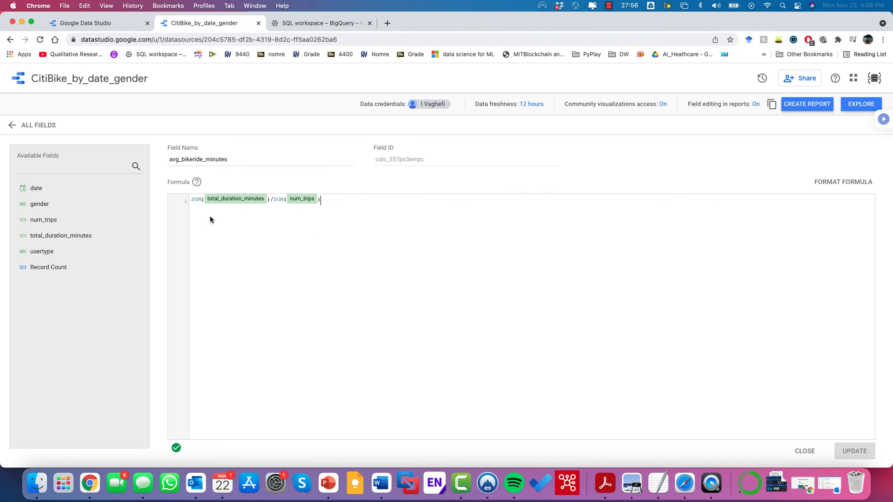
scroll(143, 141, left, 5)
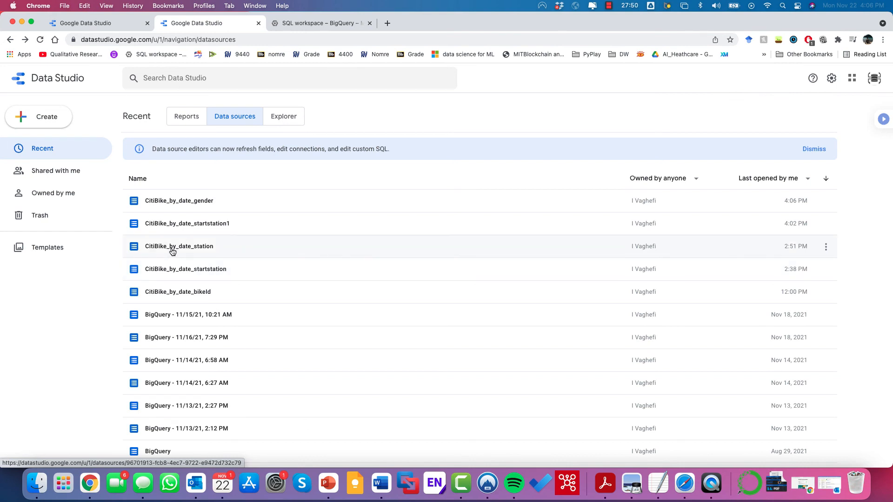
click(195, 292)
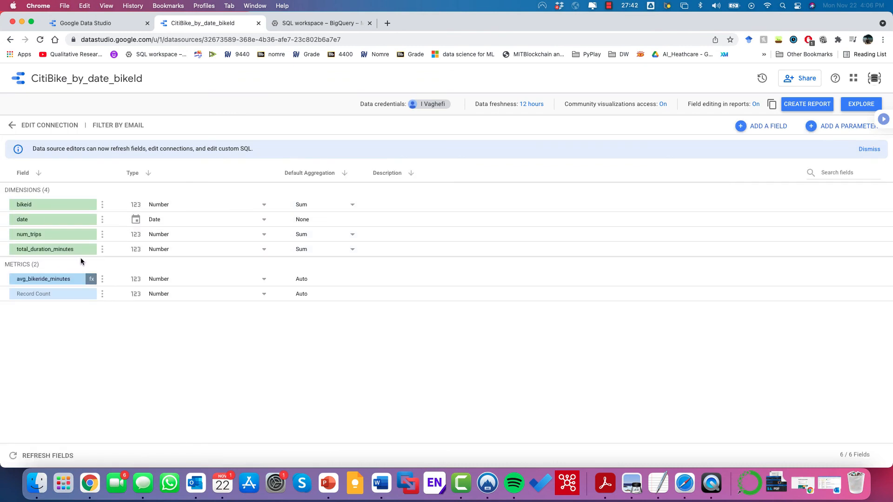
scroll(81, 261, left, 5)
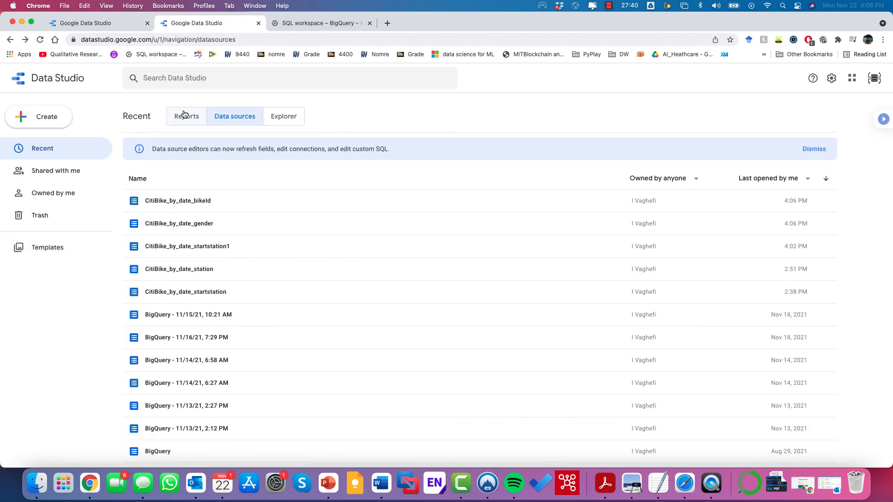